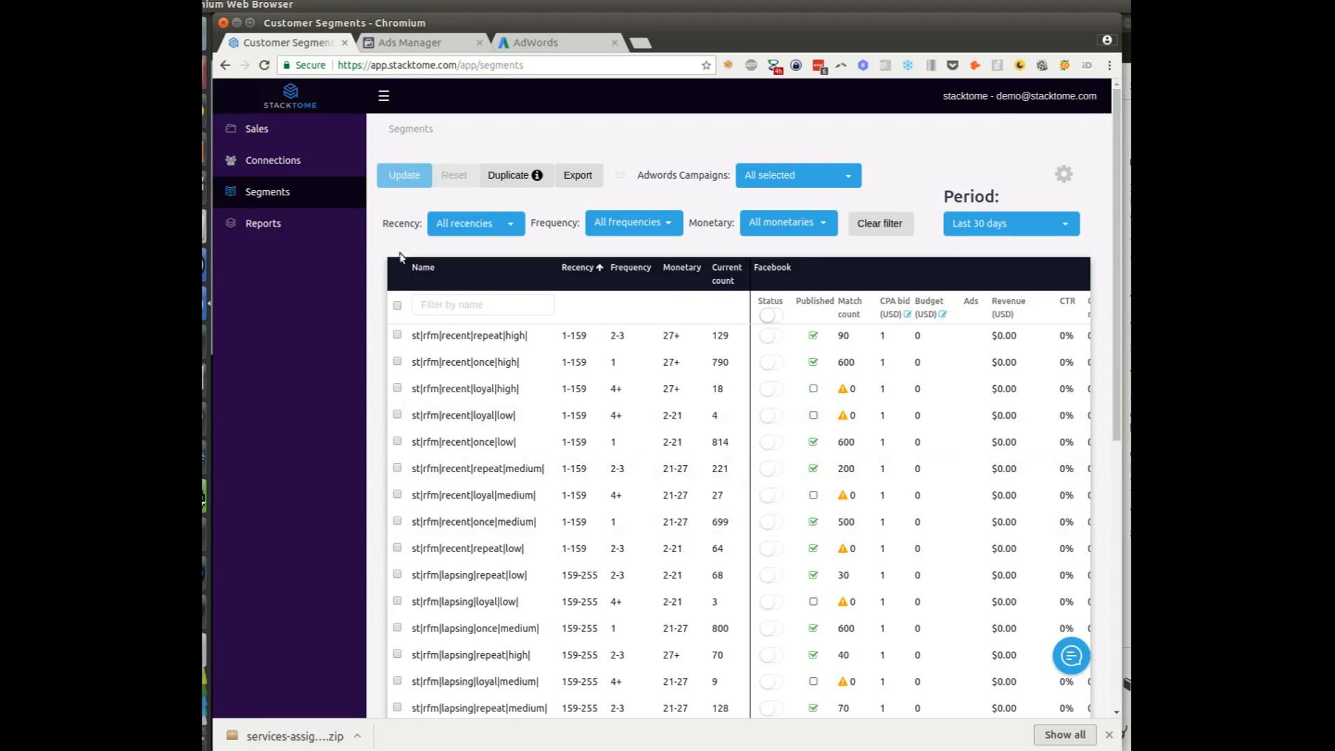
Highlight the first two segments' match counts (90, 600) and collapse the side navigation
double_click(813, 338)
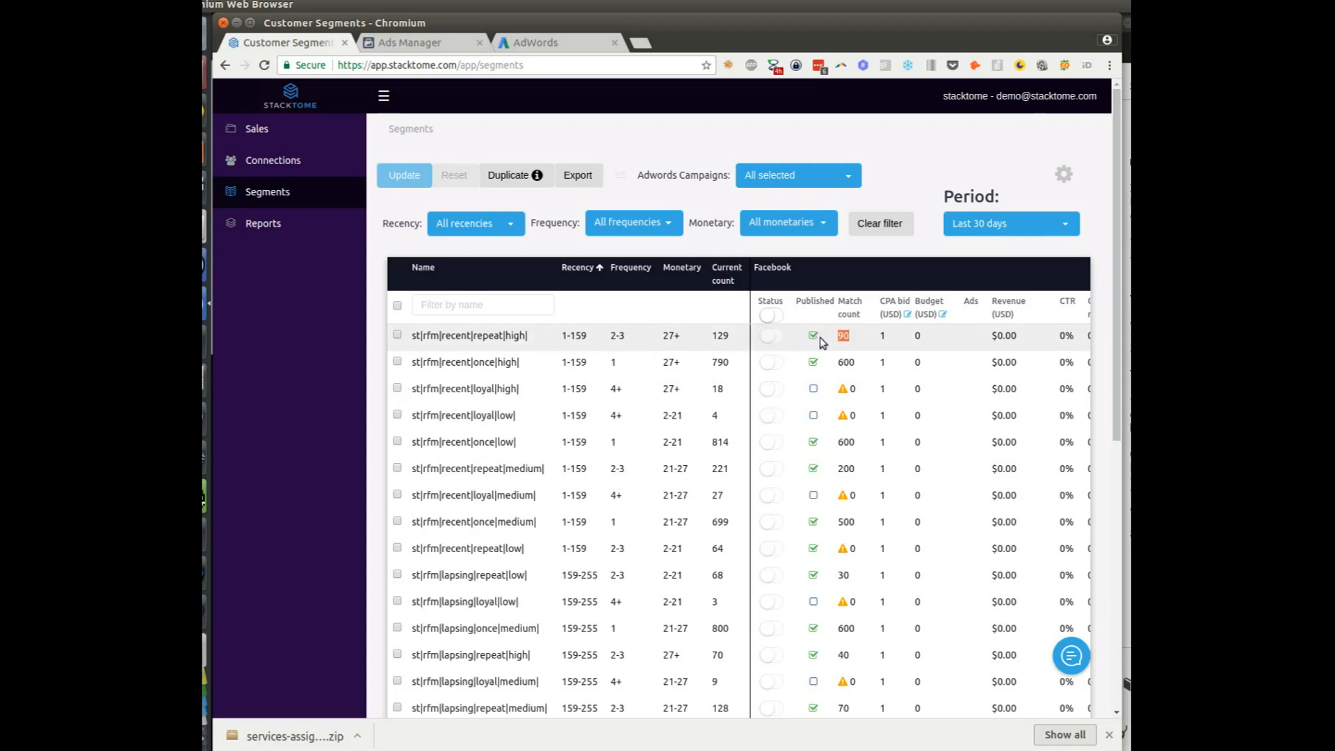
double_click(812, 359)
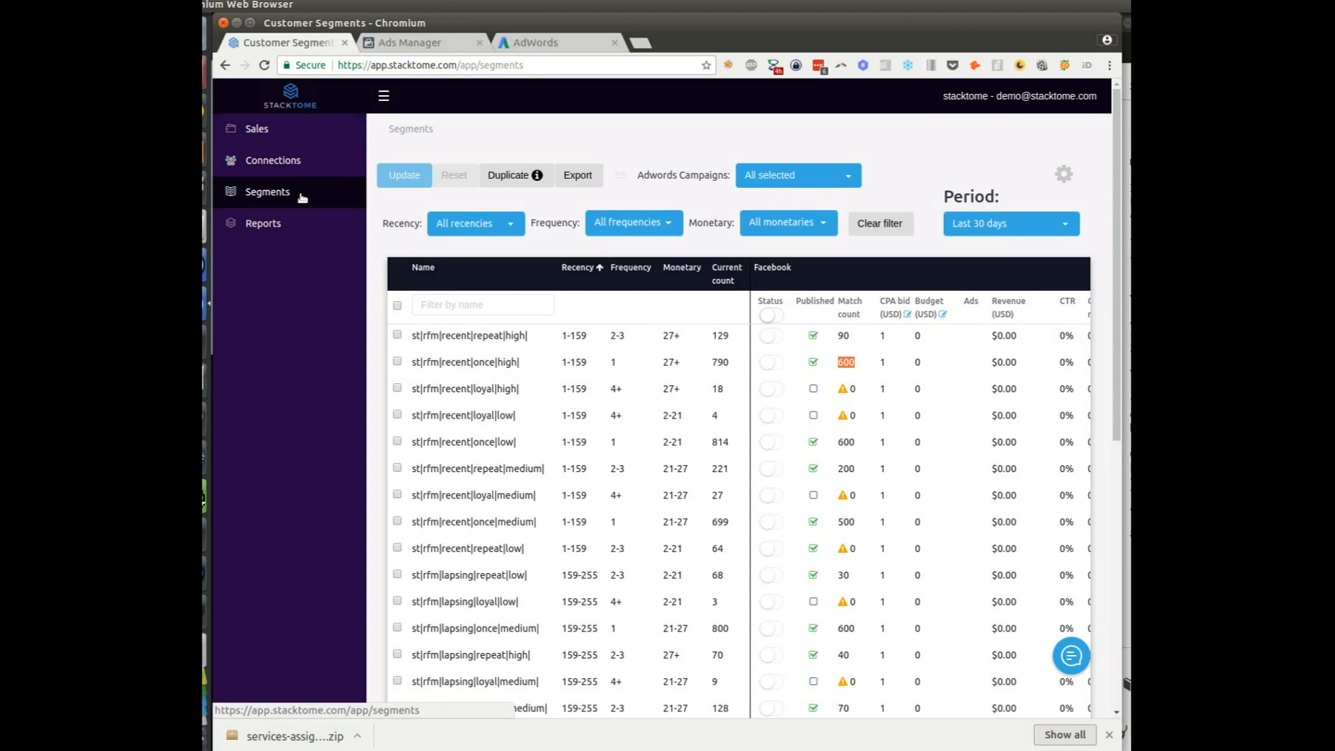
left_click(402, 104)
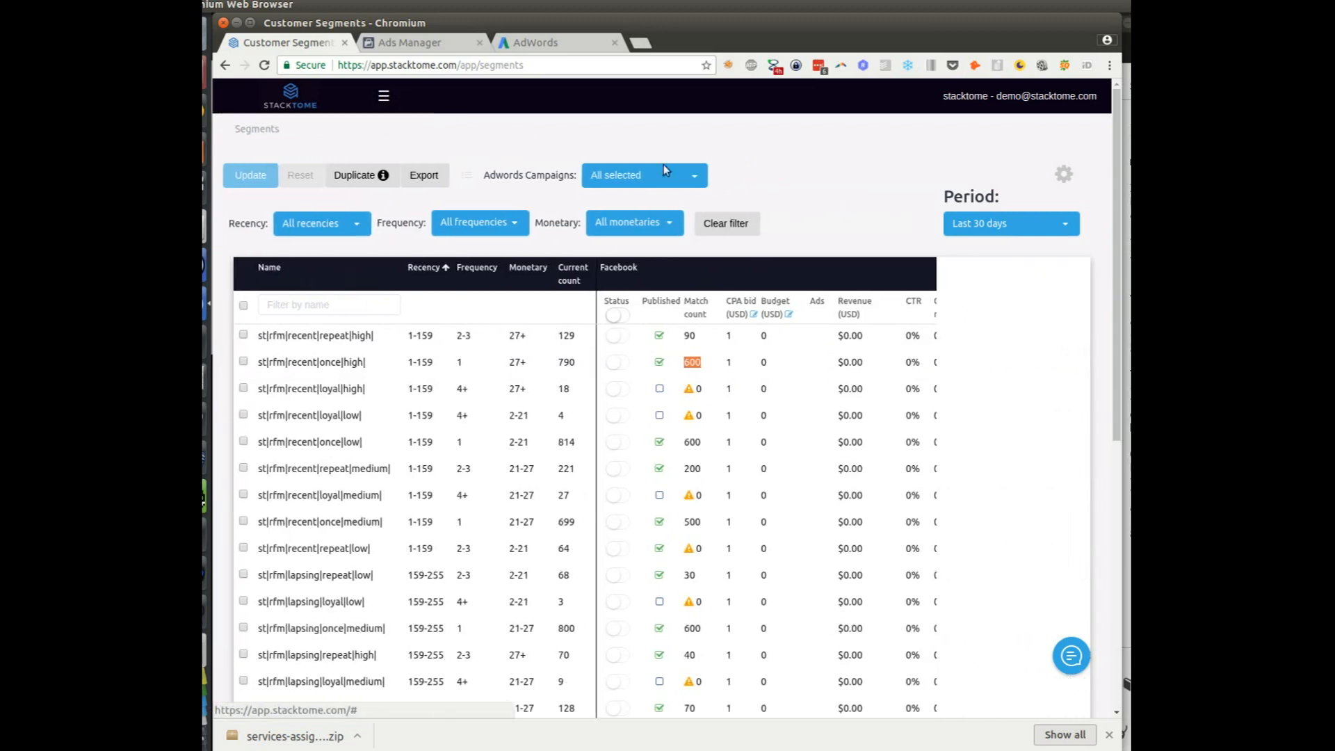
Remove all AdWords metric columns from the segments table's column settings
left_click(1064, 174)
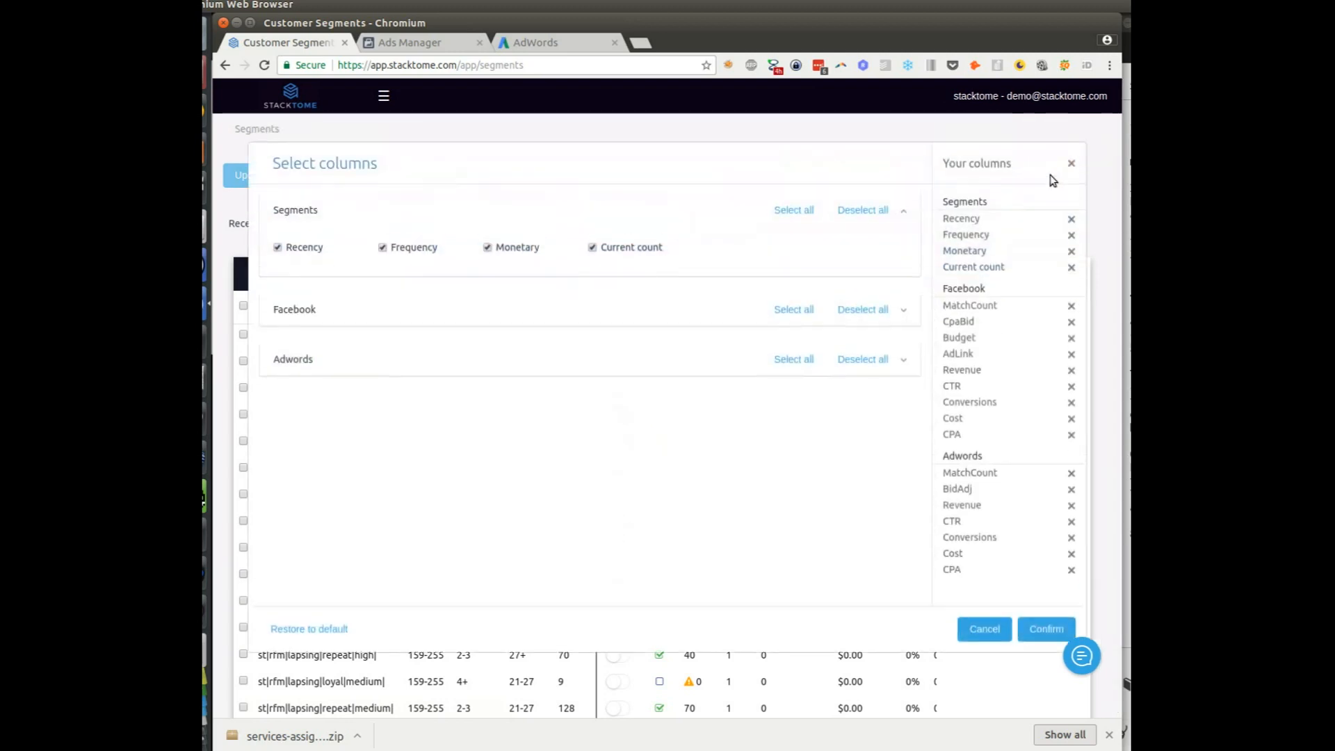
left_click(862, 367)
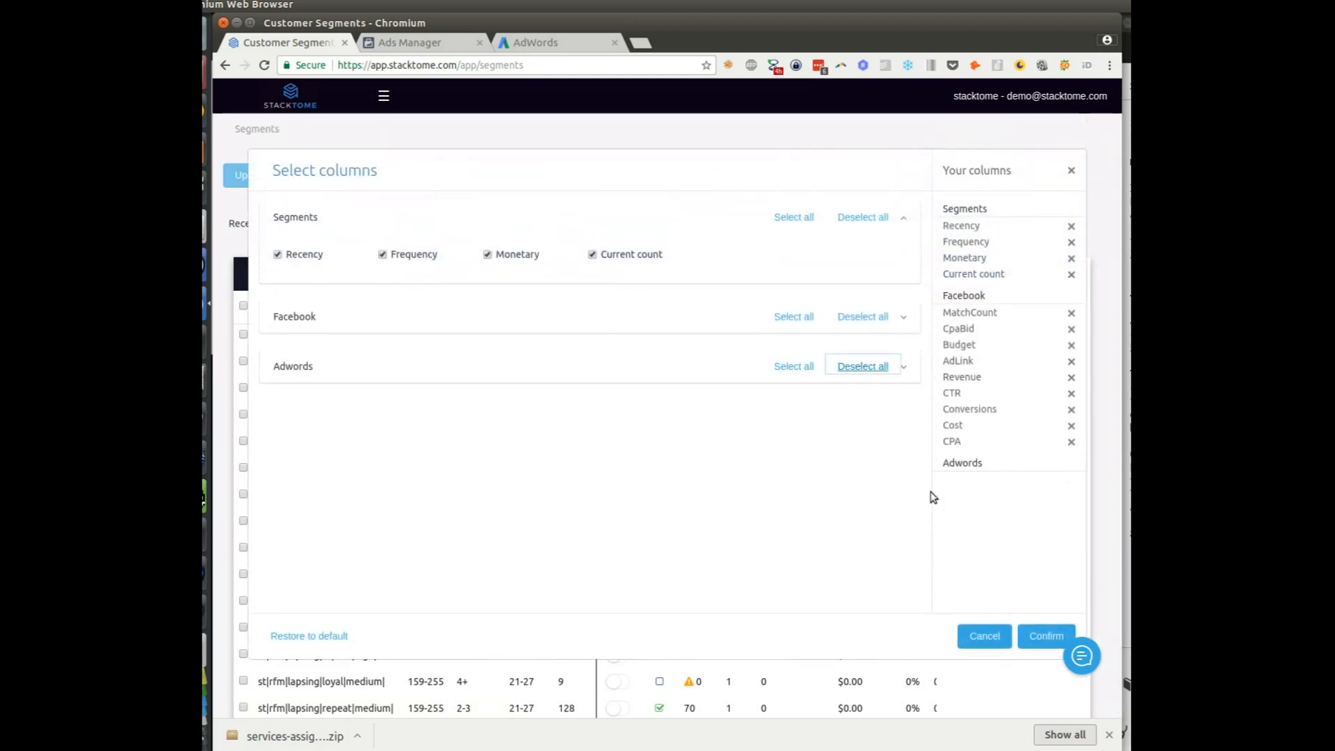
left_click(1035, 635)
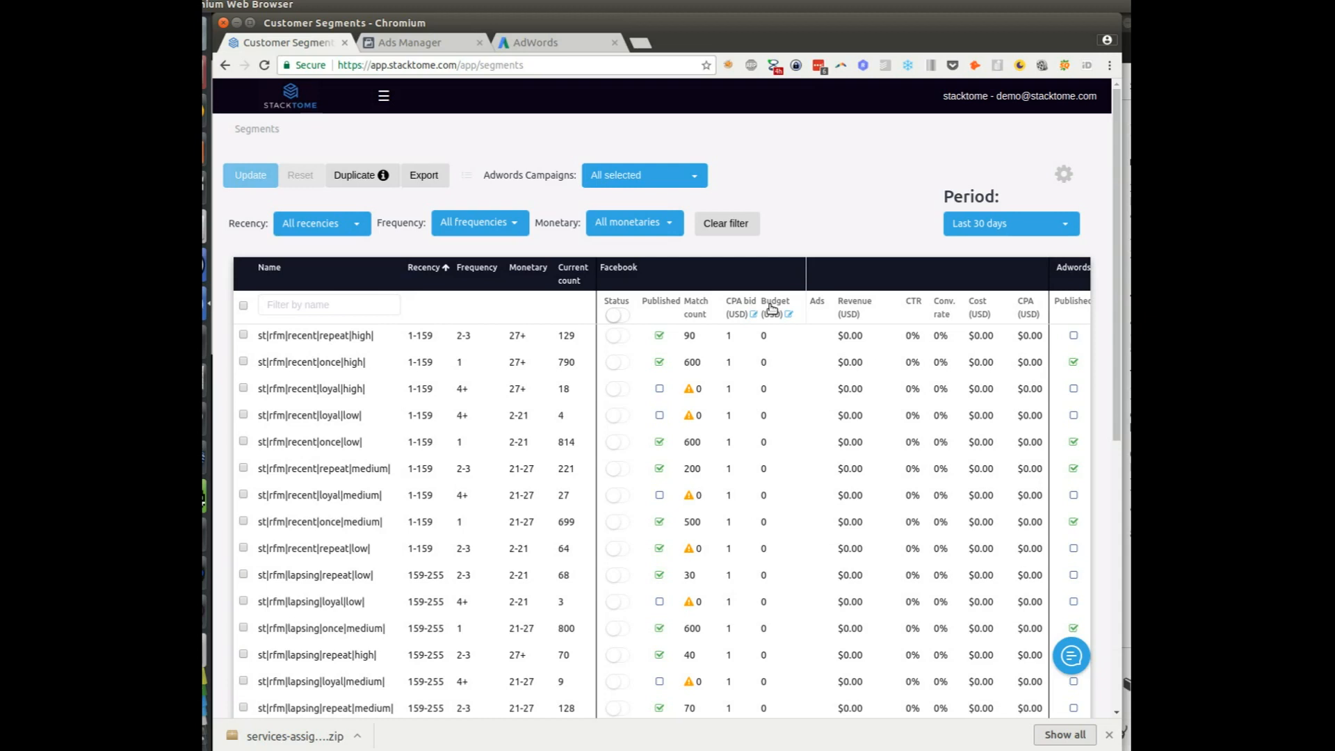
Filter the segments list by name with 'recent|once'
left_click(325, 307)
type("recent")
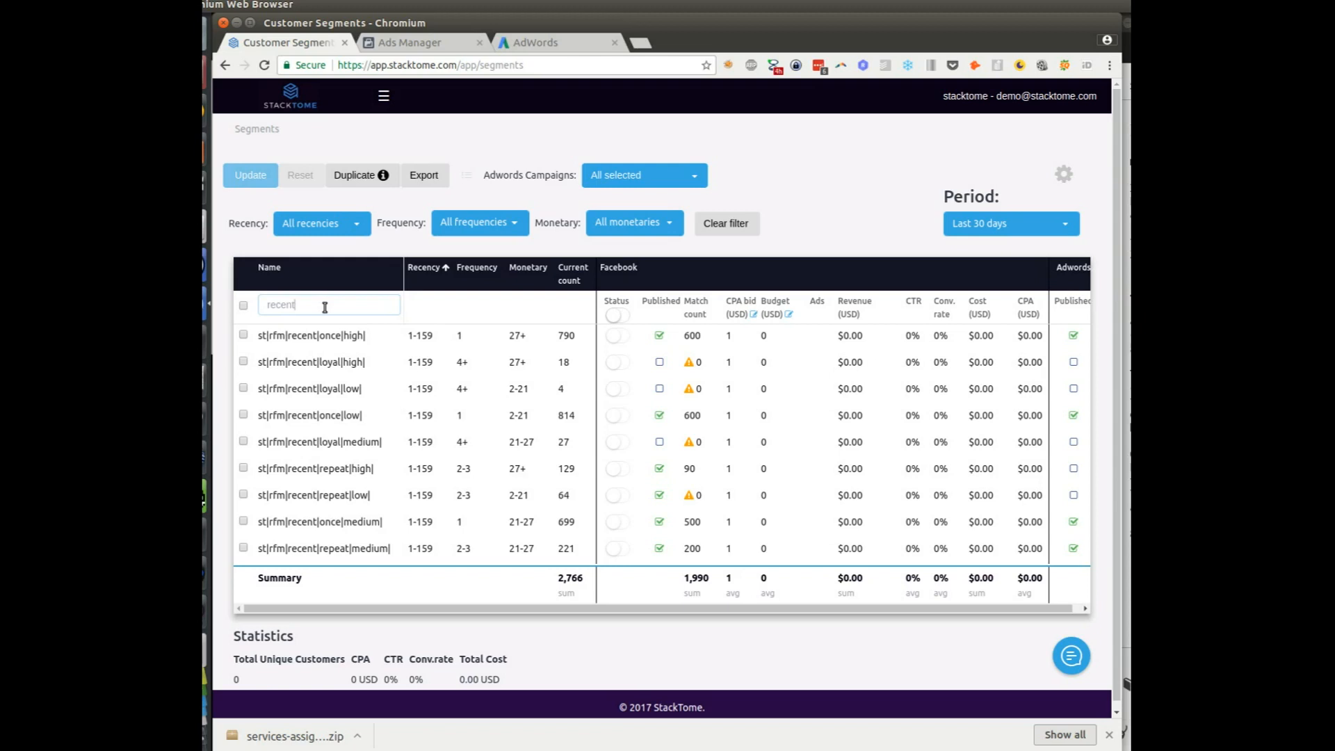
type("|once")
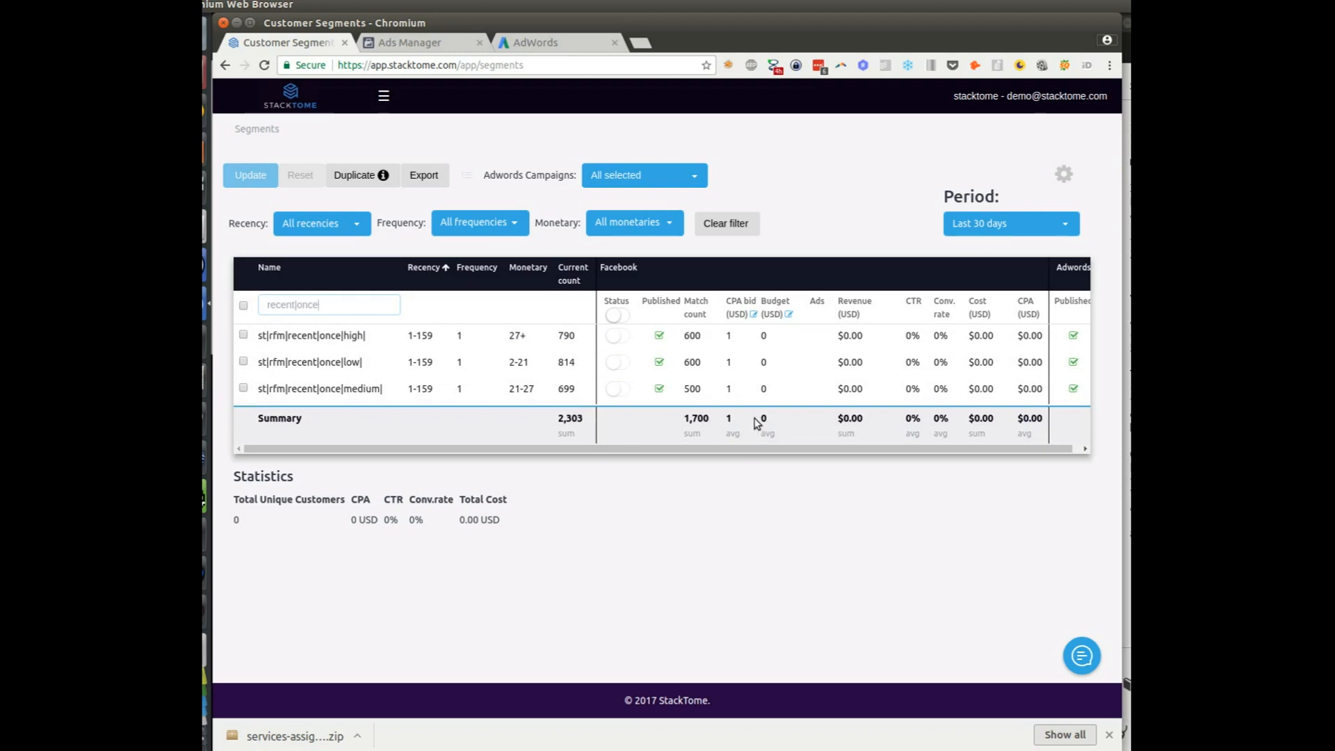
Enter a Facebook CPA bid of 10 and a budget of 100 for every listed row
left_click(741, 309)
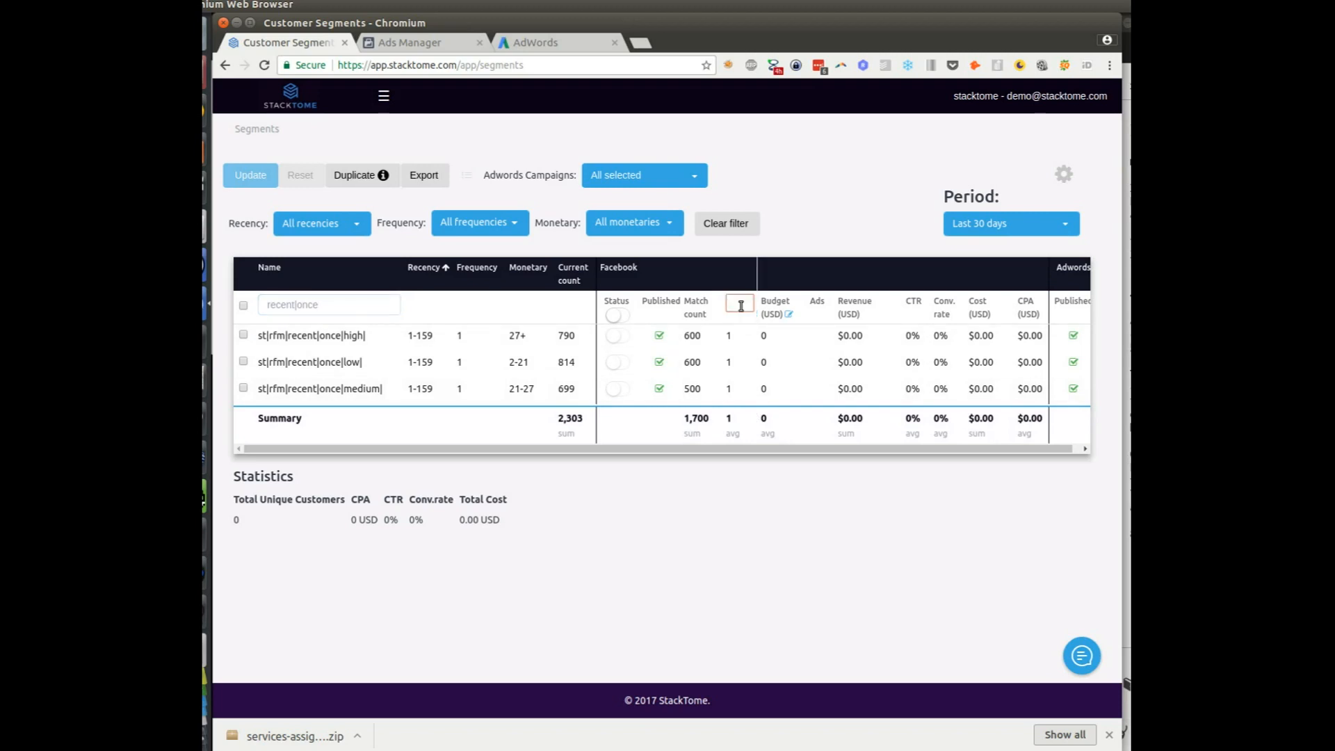
type("10")
key("Return")
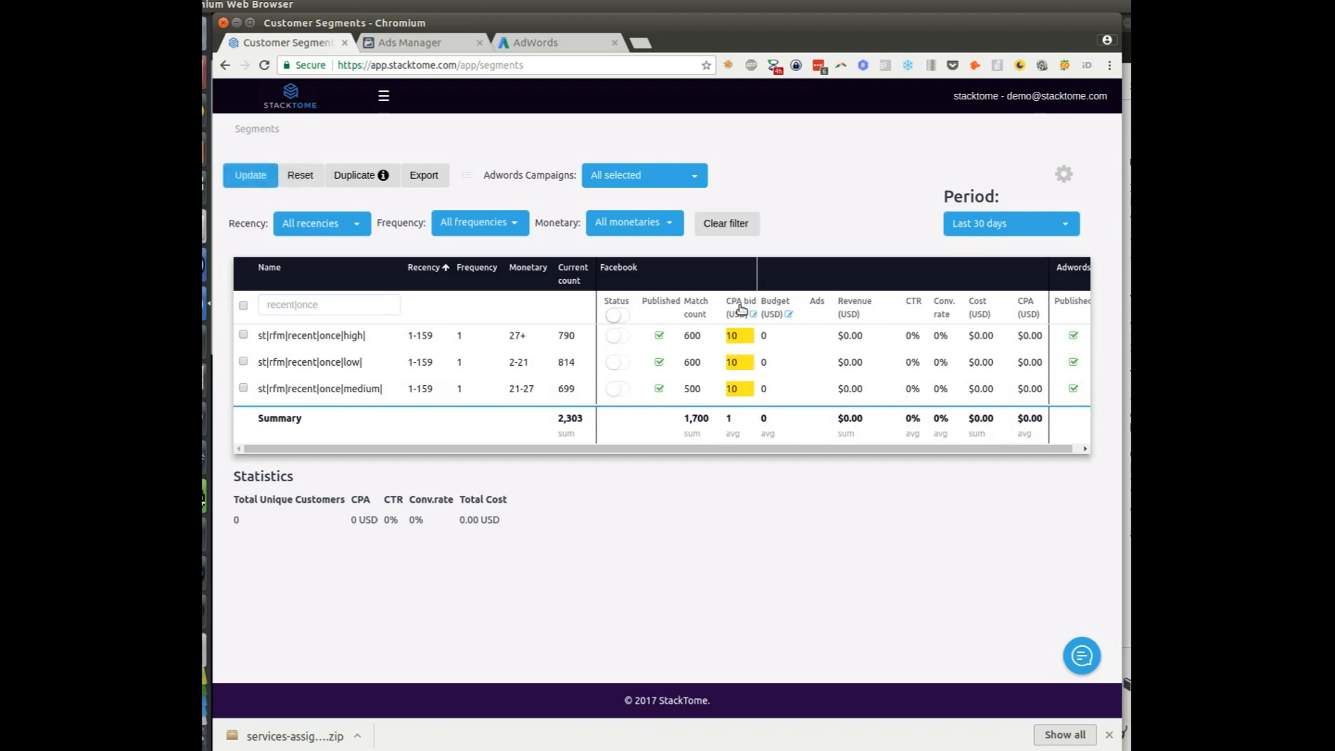
left_click(780, 310)
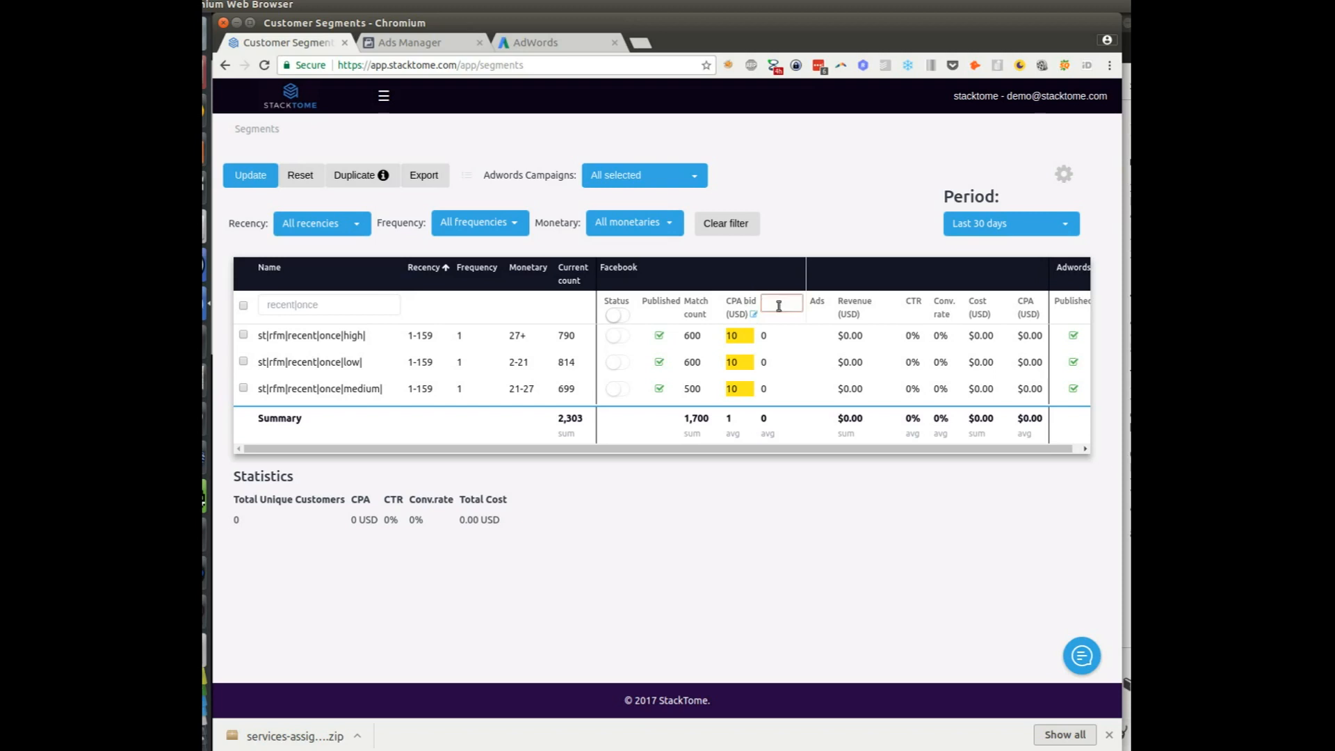
type("100")
key("Return")
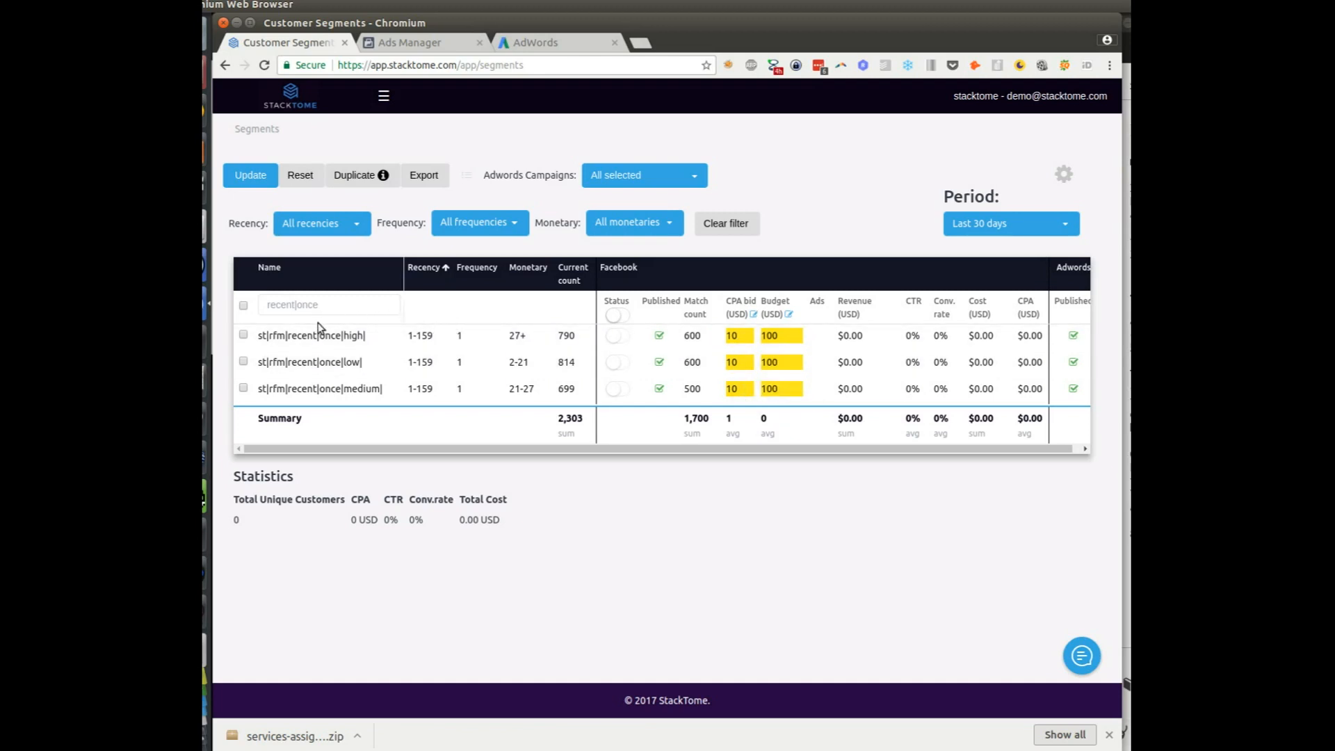
Publish the edited segments to Facebook under campaign name 'stacktome-rfm'
left_click(242, 177)
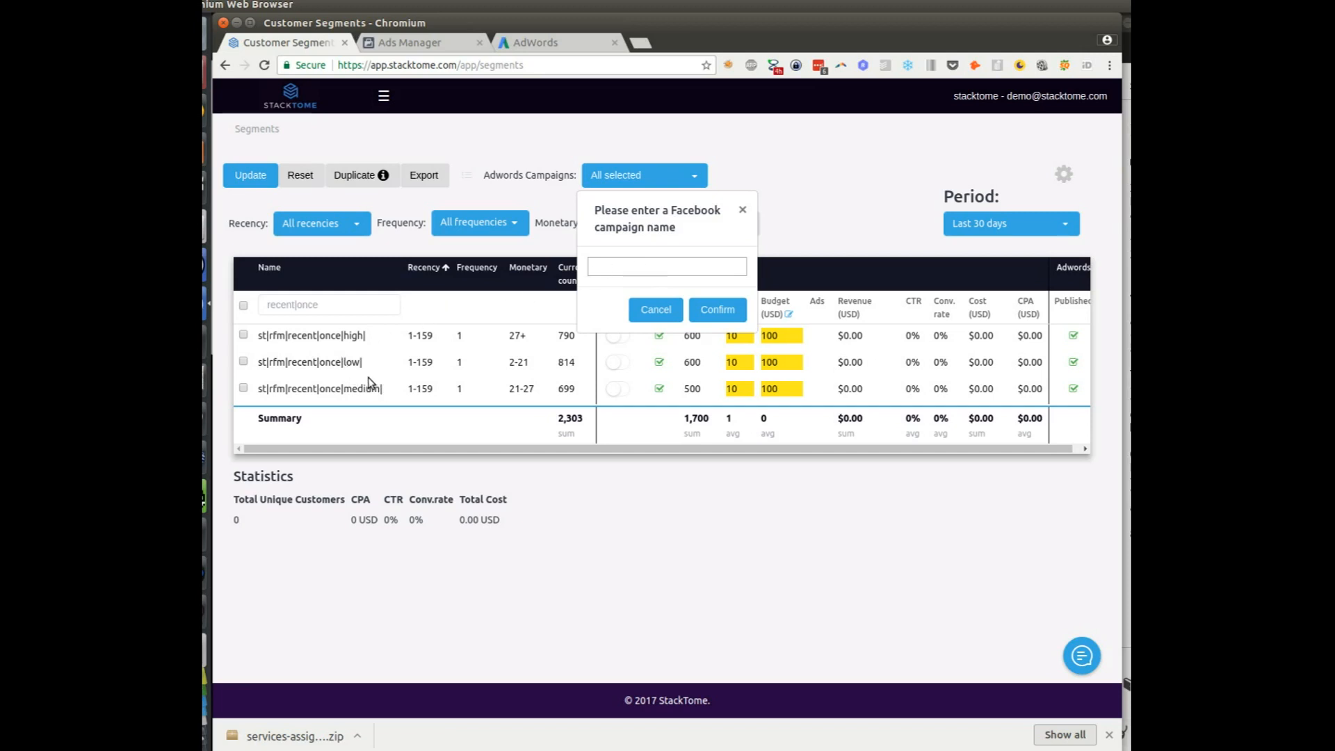
left_click(625, 270)
type("stacktome-rfm")
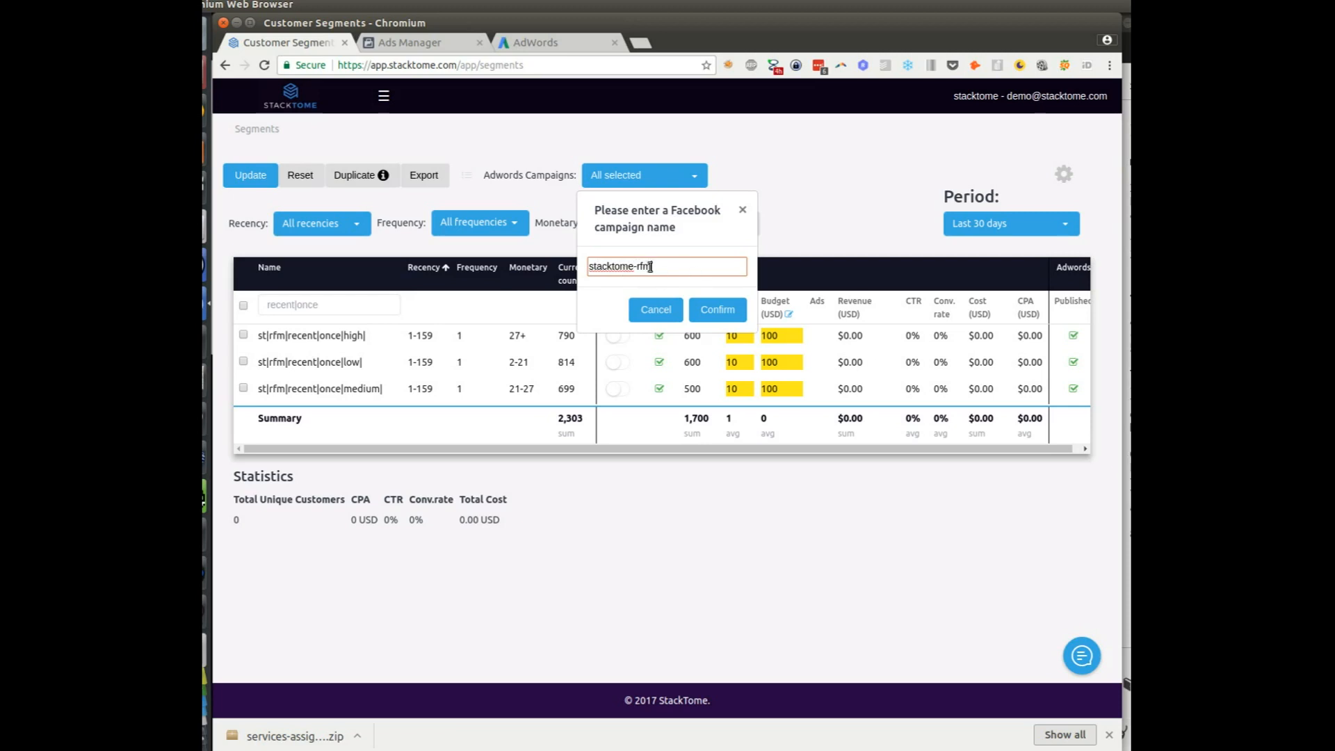
left_click(713, 317)
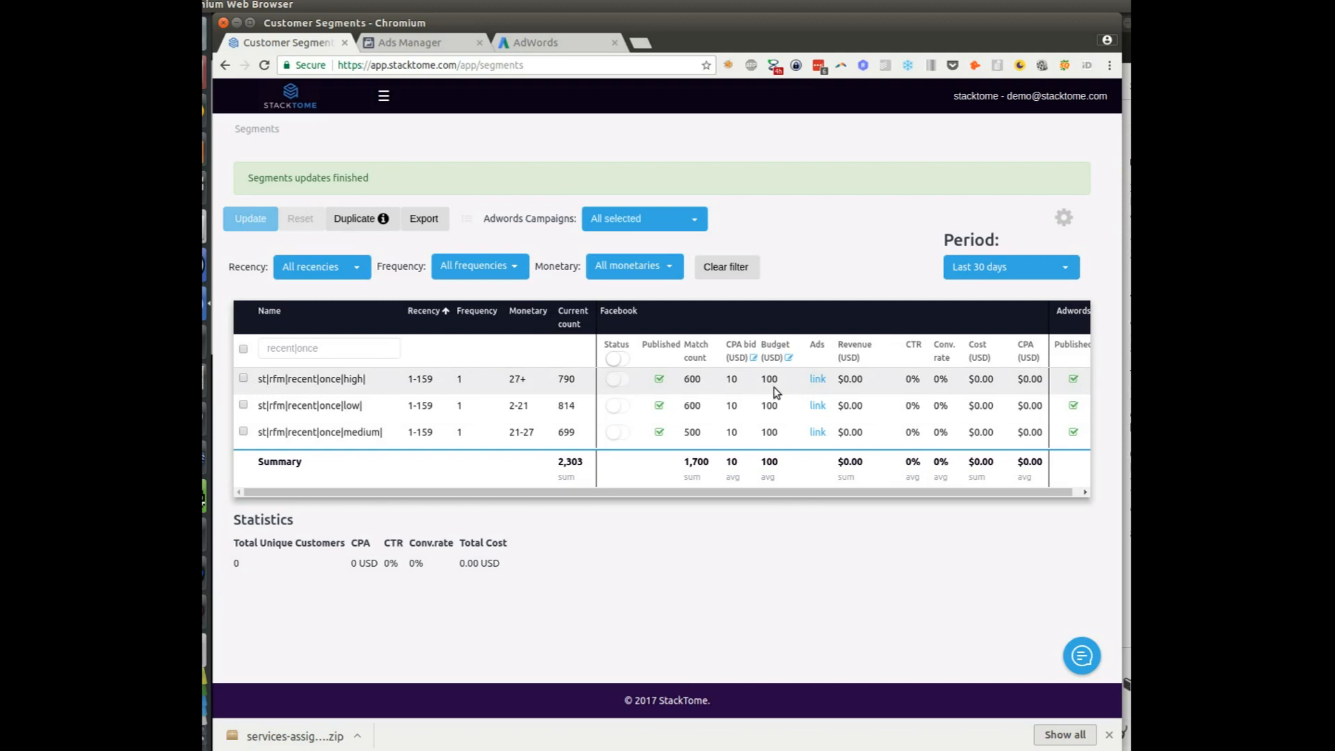
Inspect the first segment's Facebook ad sets and empty ads list, then close Ads Manager
left_click(816, 379)
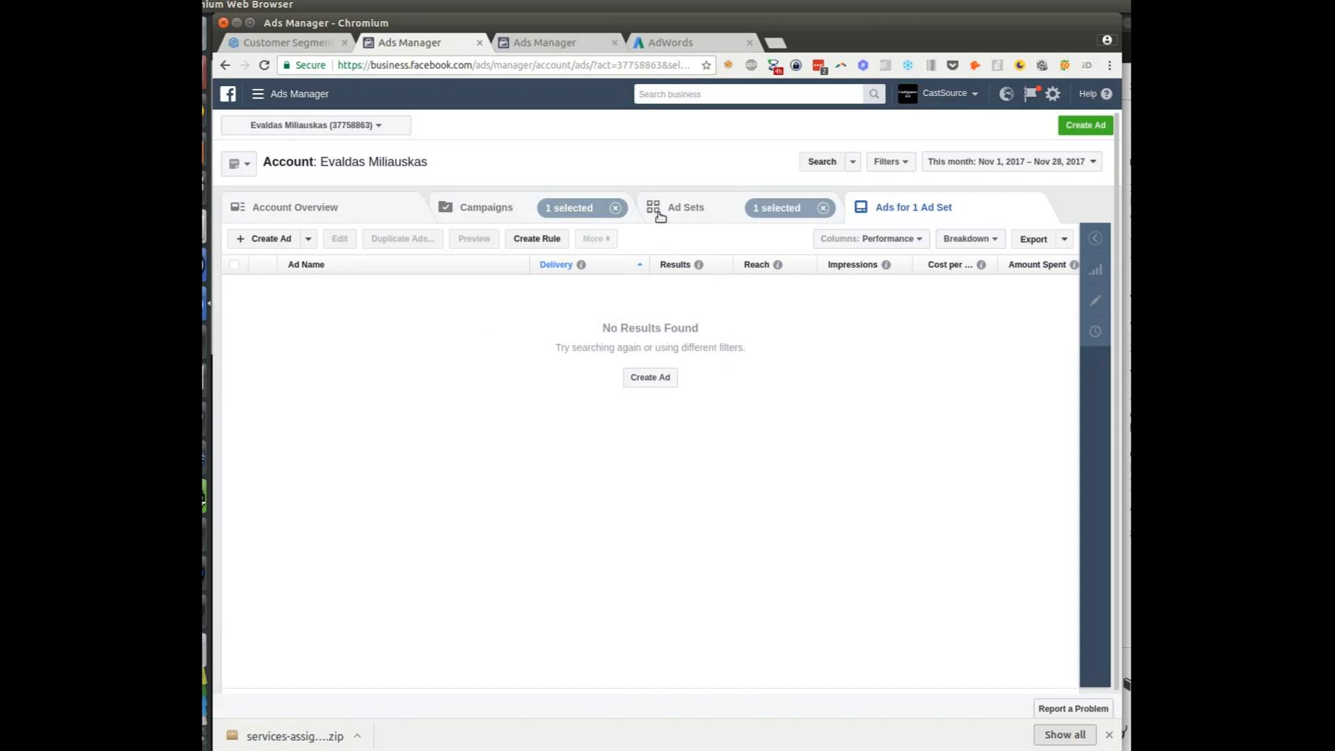
left_click(683, 214)
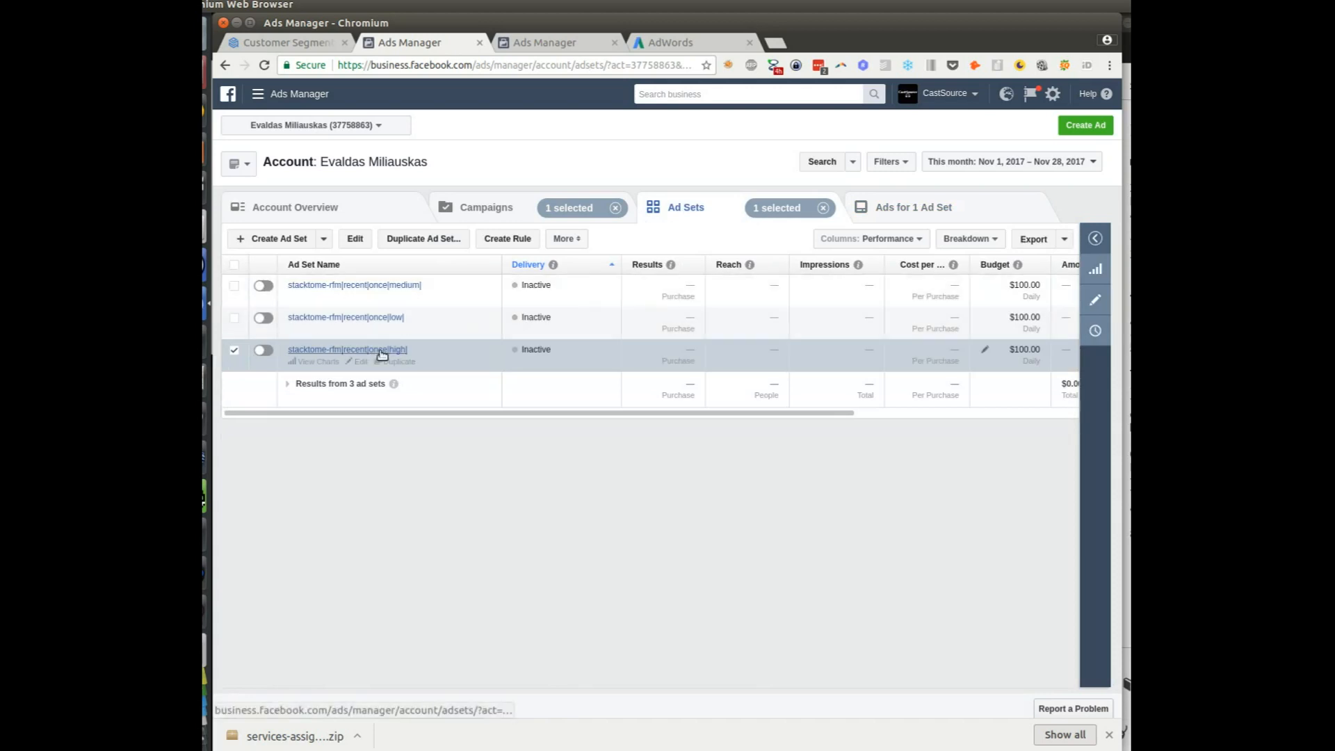
left_click(874, 216)
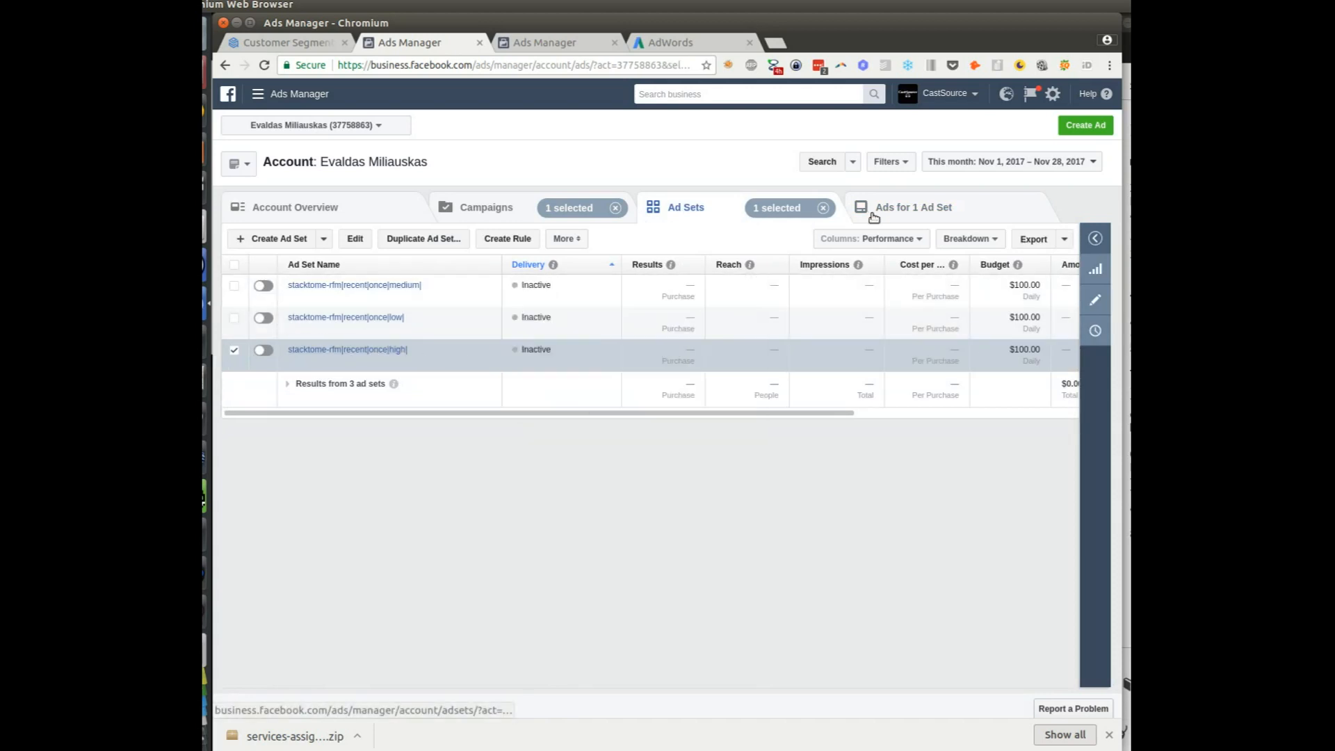
left_click(664, 379)
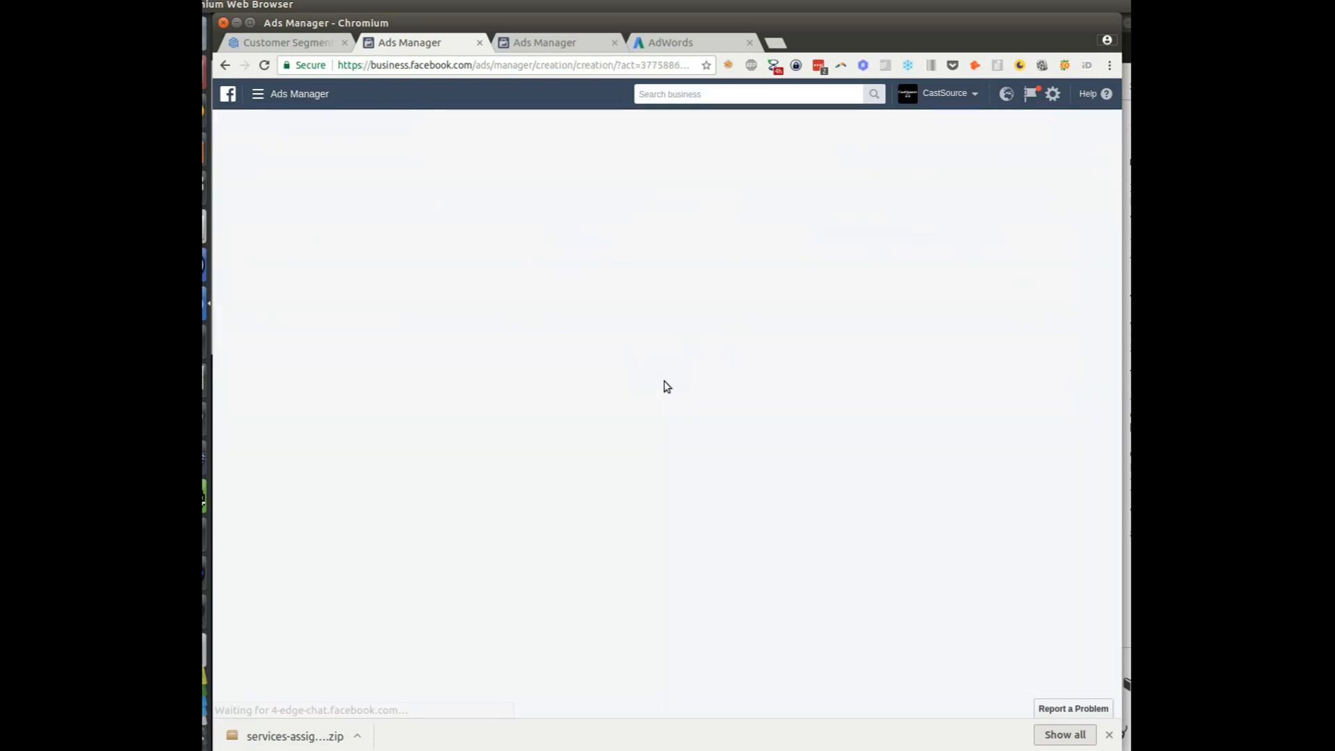
left_click(226, 65)
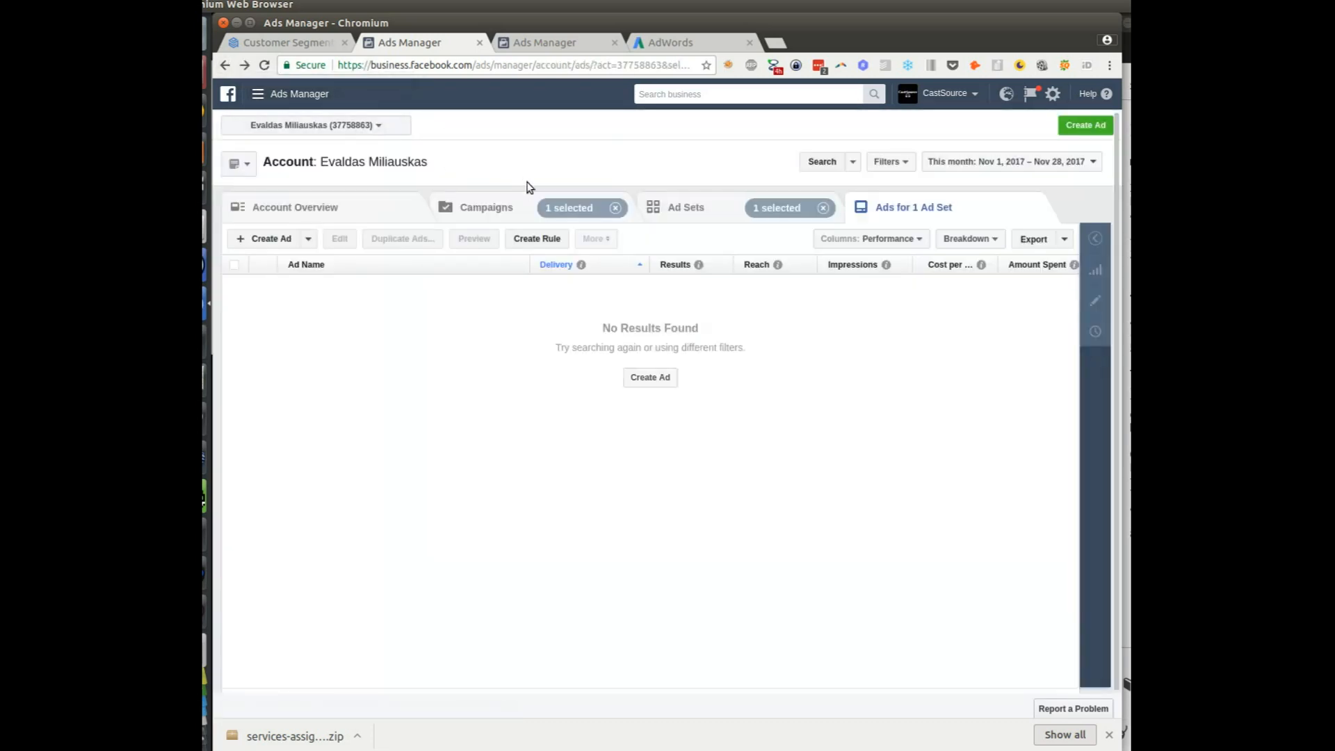
left_click(479, 44)
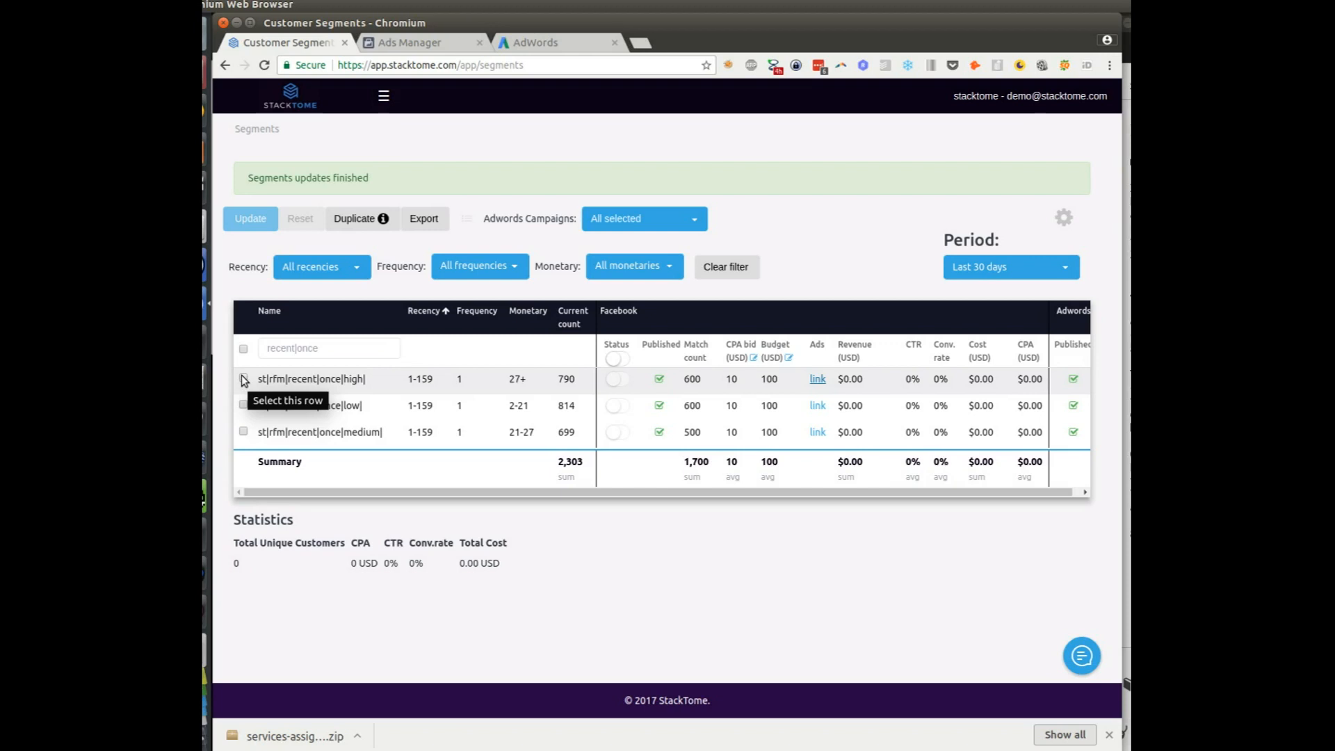
Select the three filtered segments and pick Selling bike as the ad duplication source campaign
left_click(244, 348)
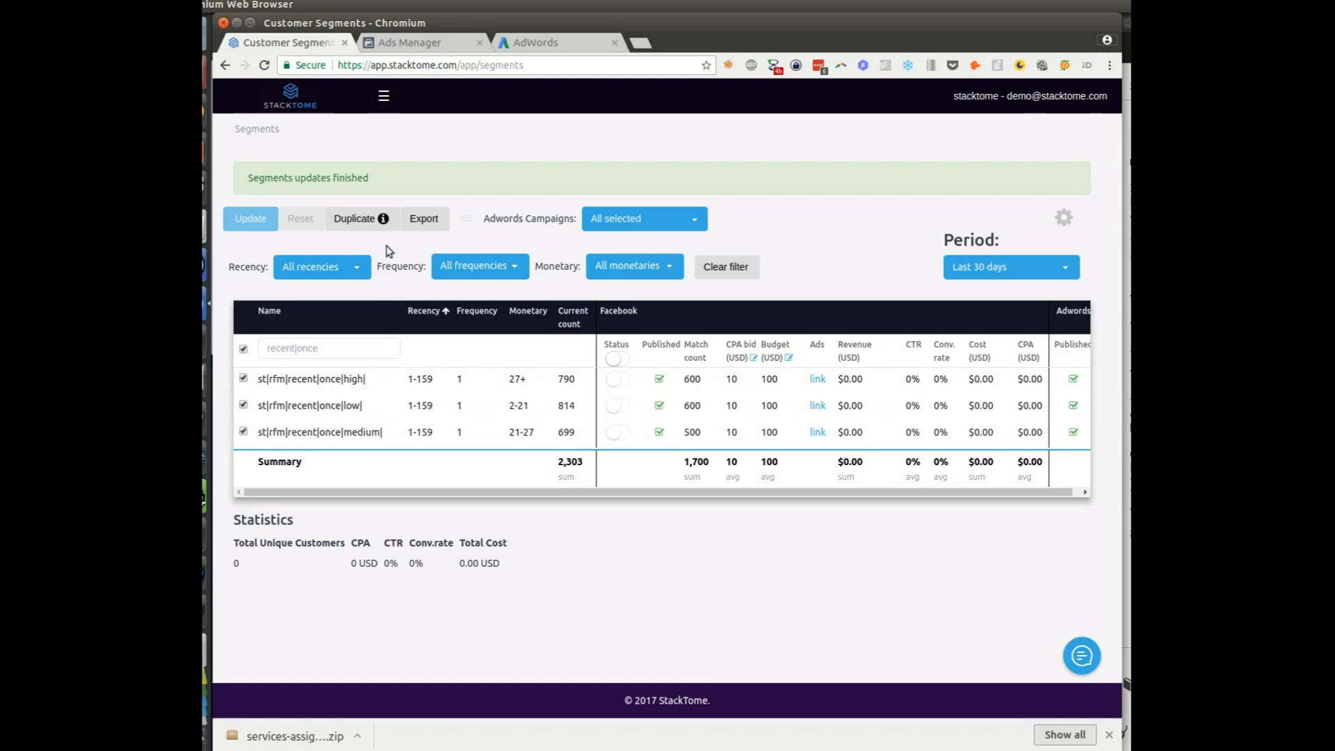
left_click(360, 219)
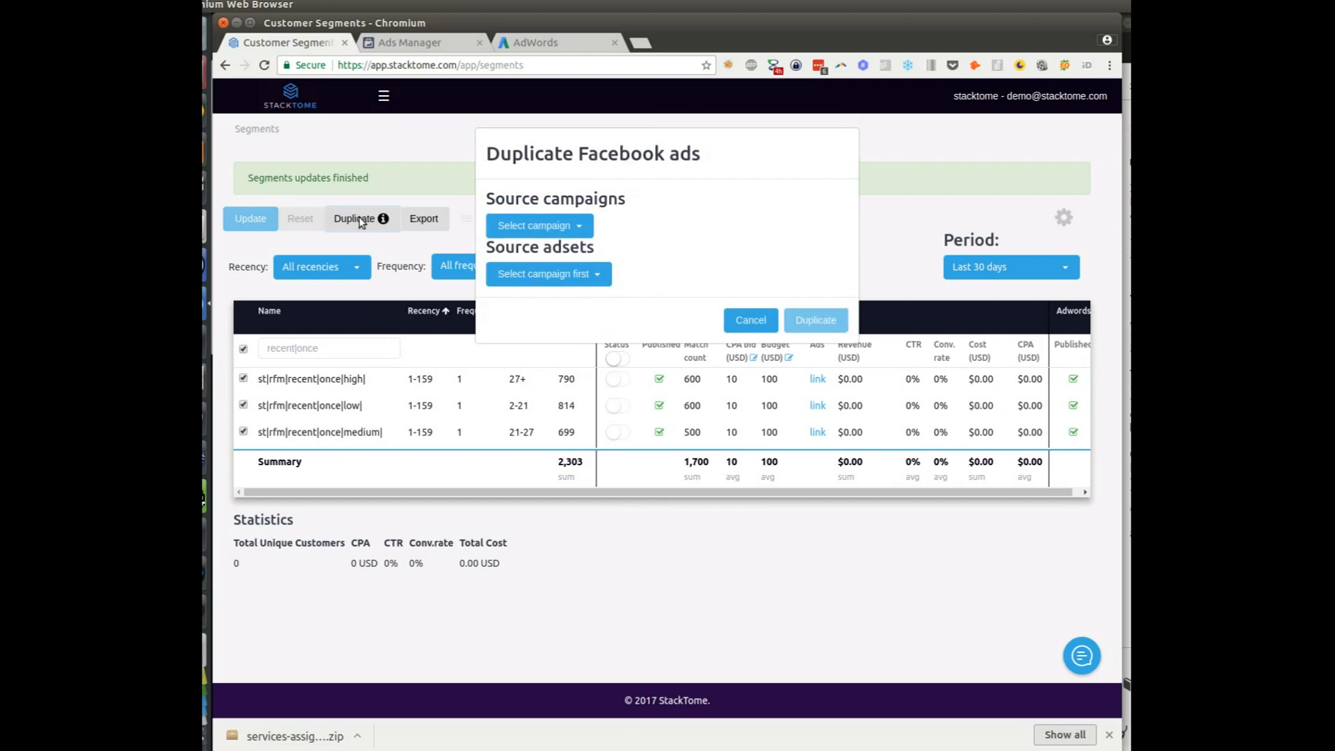
left_click(579, 228)
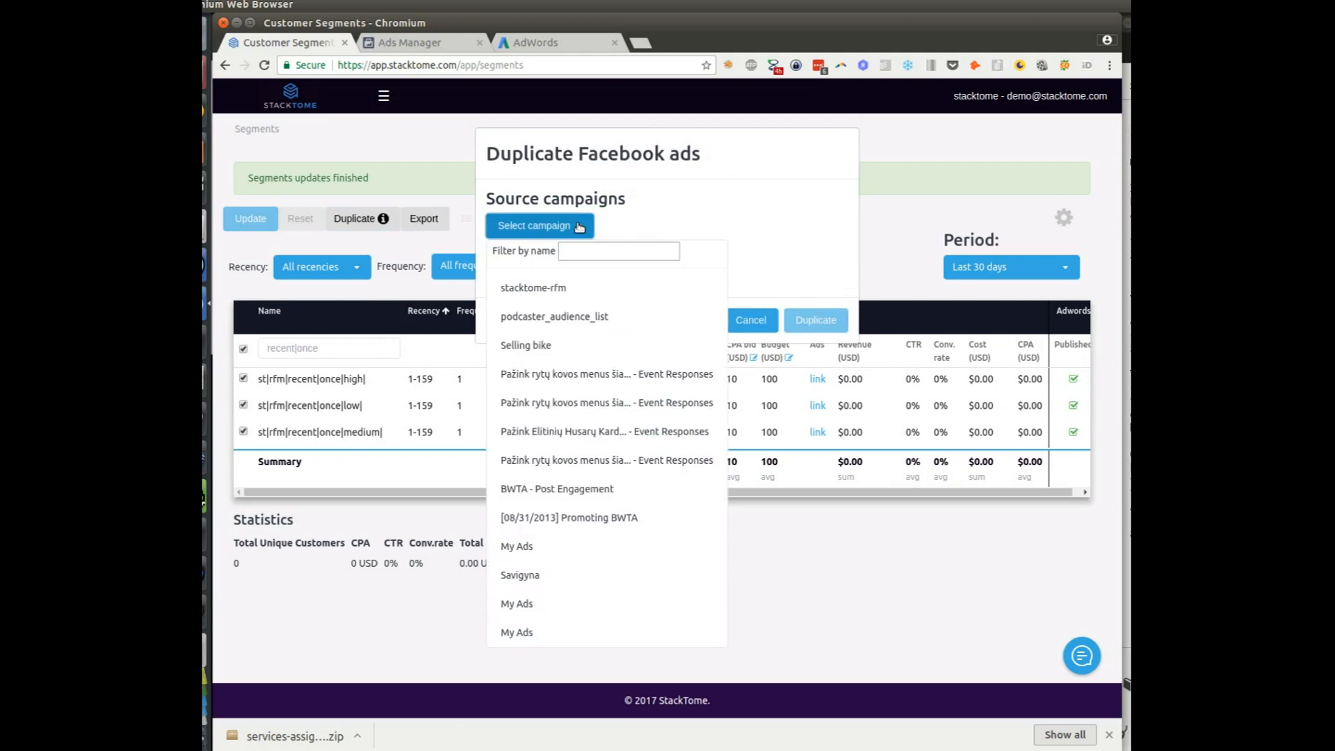
left_click(546, 345)
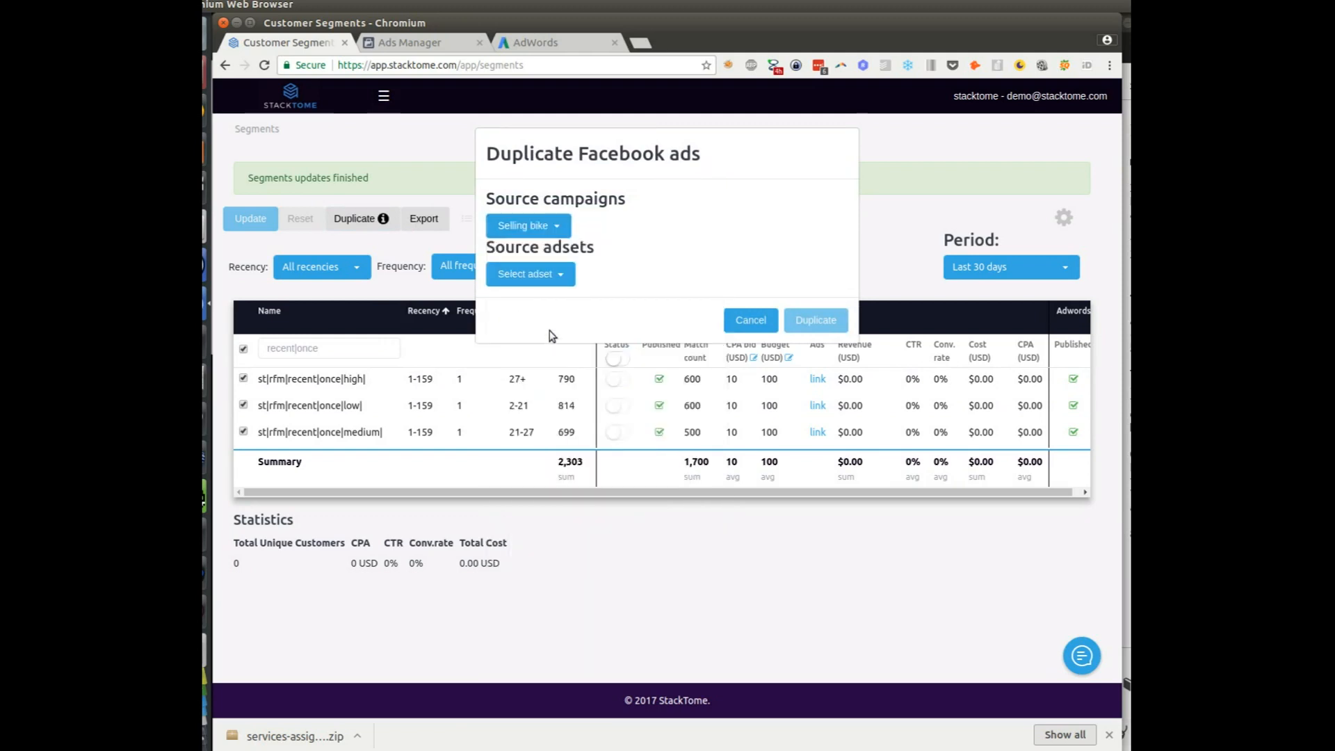
Re-select Selling bike by search, choose ad set MT - M - 25-45, and duplicate
left_click(551, 233)
type("sell")
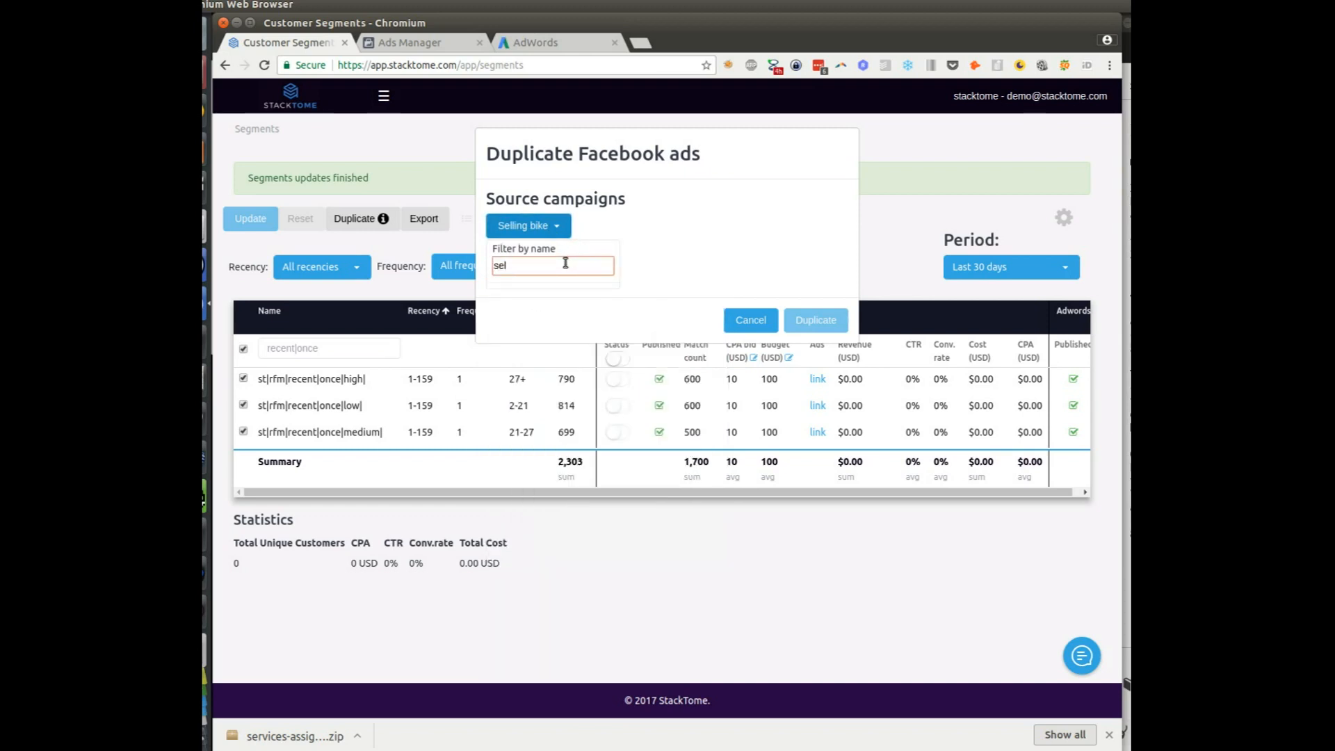
key("BackSpace")
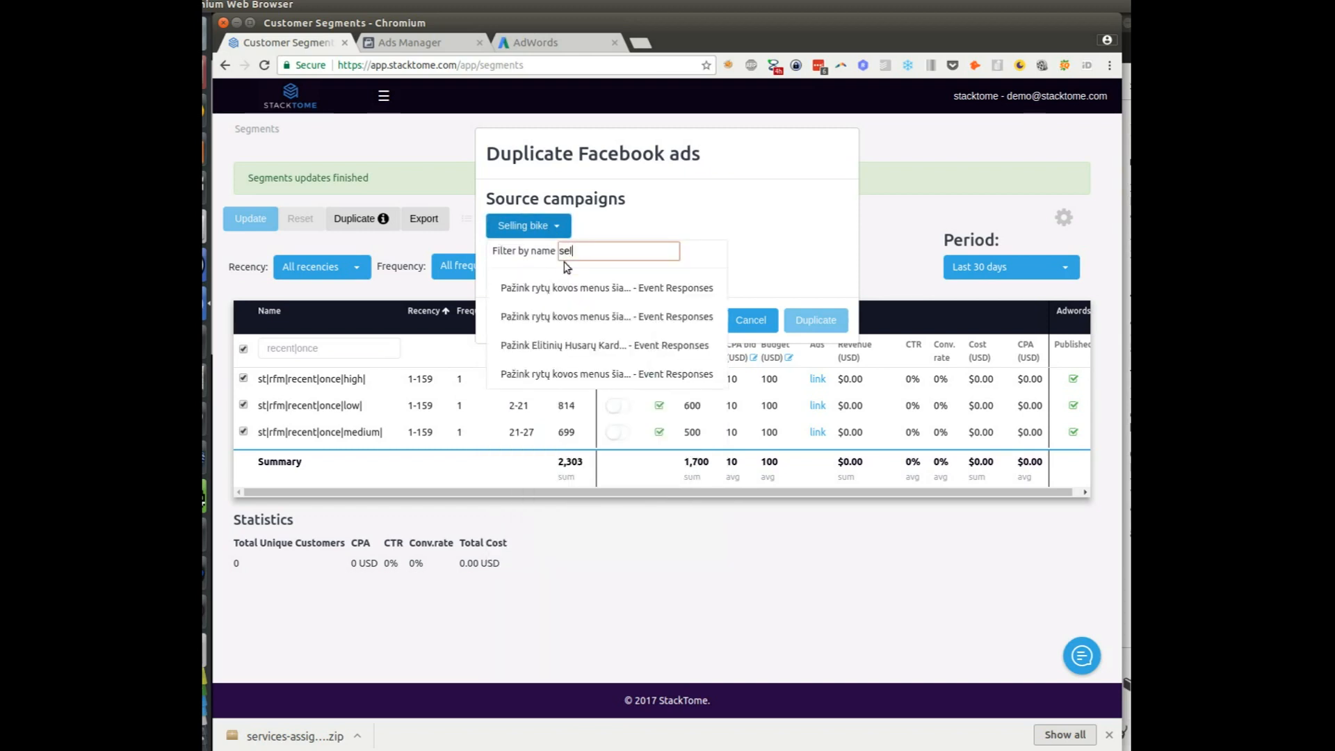
type("sell")
key("ctrl+a")
type("bike")
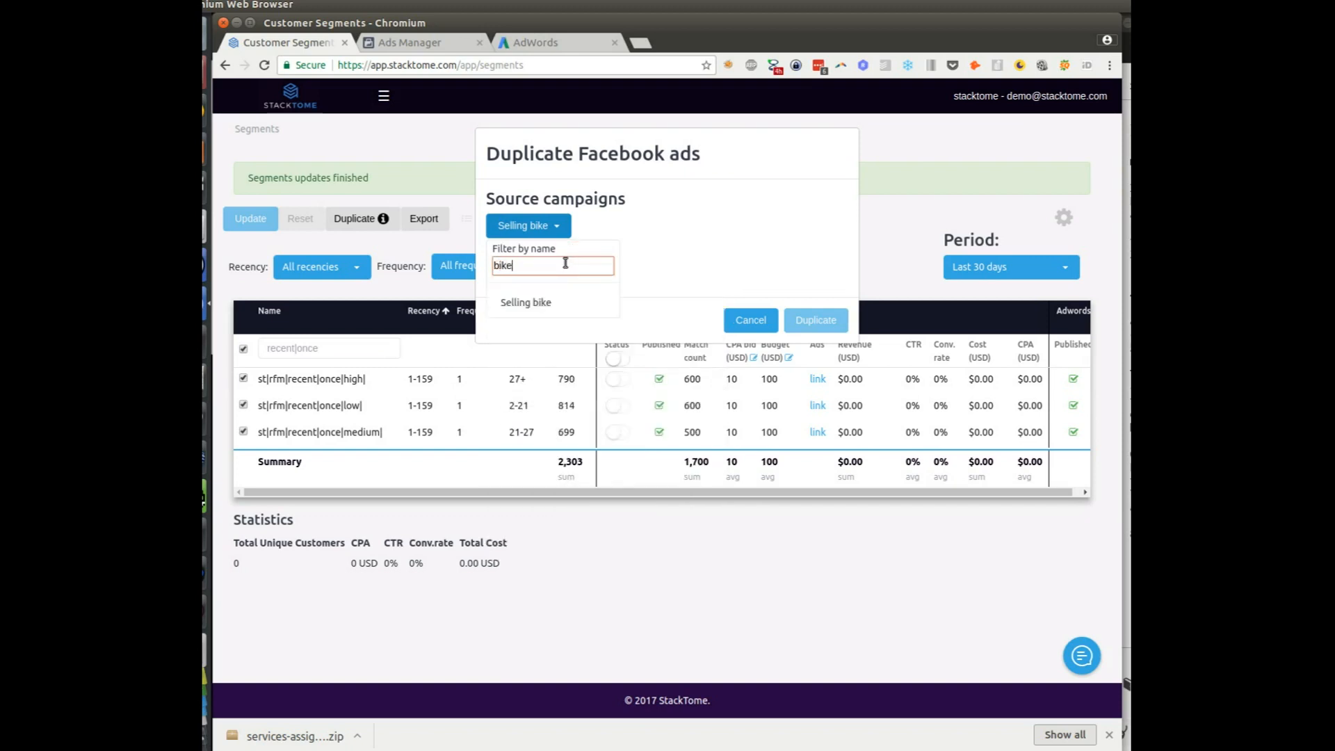
left_click(549, 301)
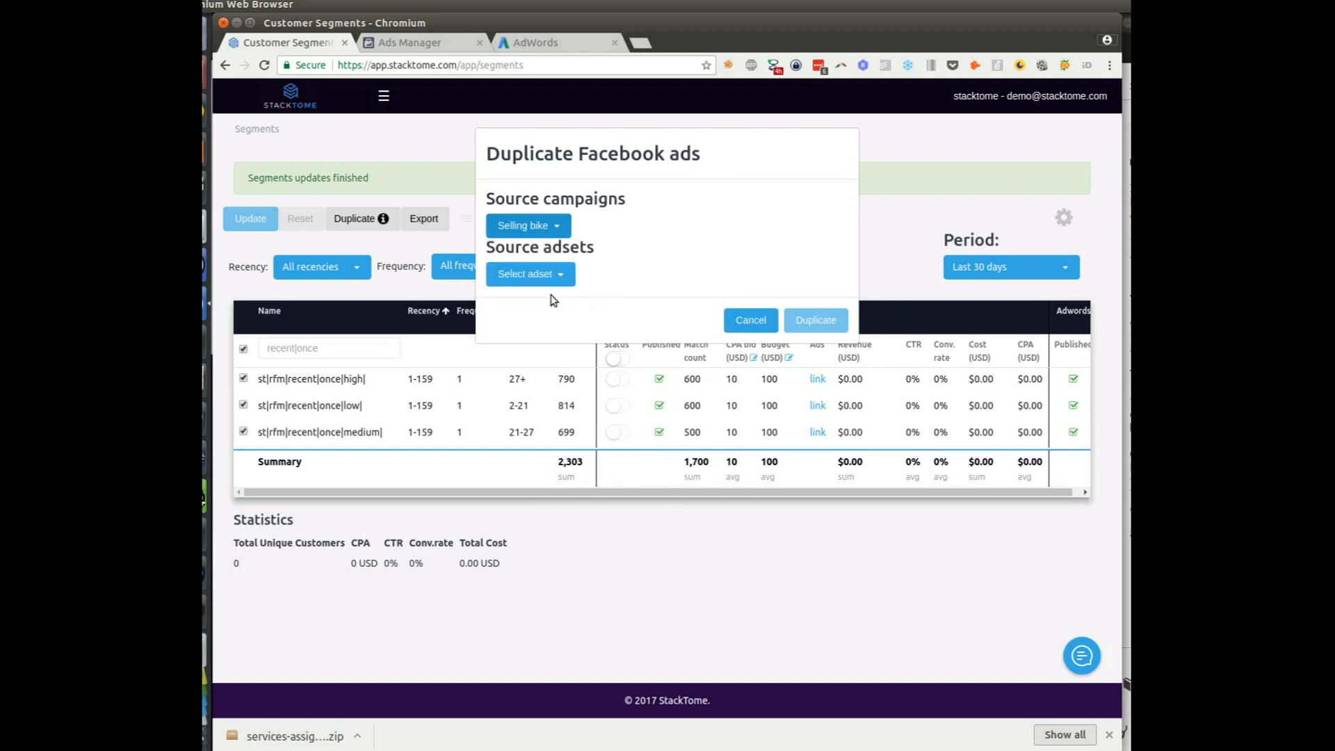
left_click(552, 279)
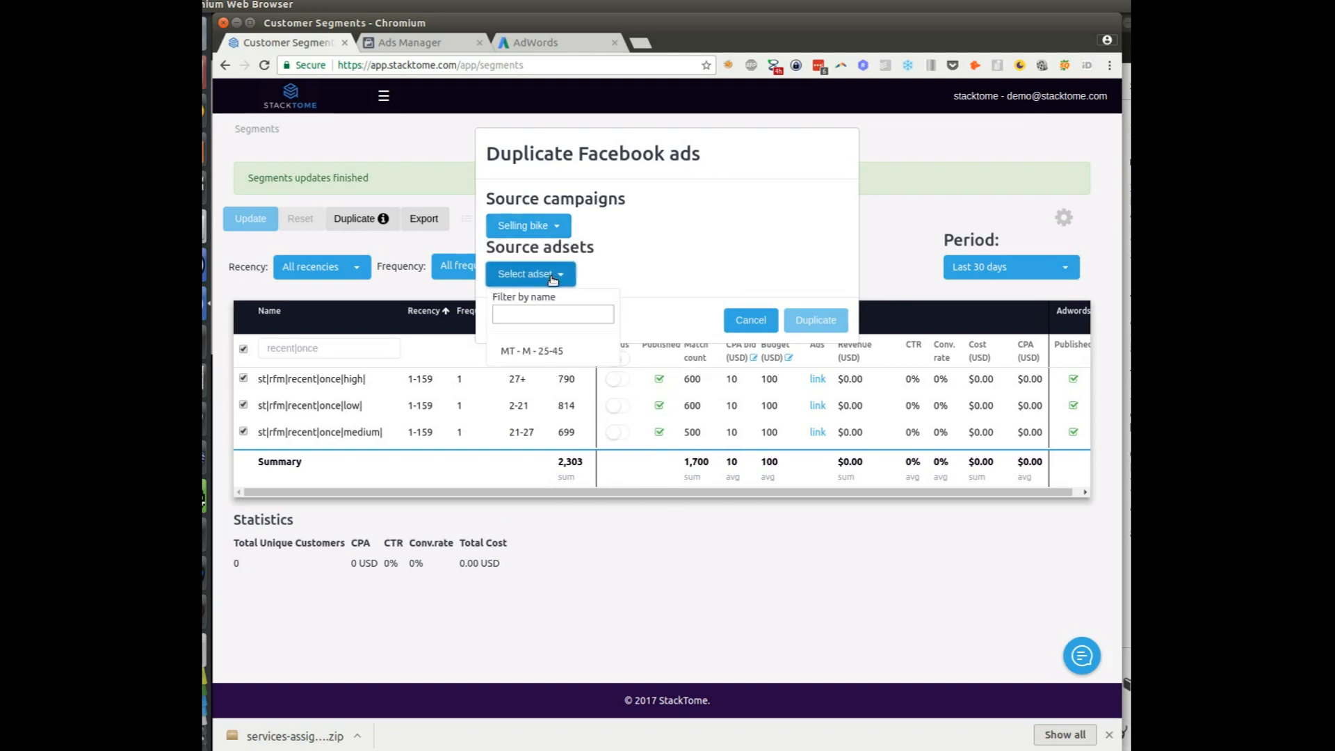
left_click(544, 352)
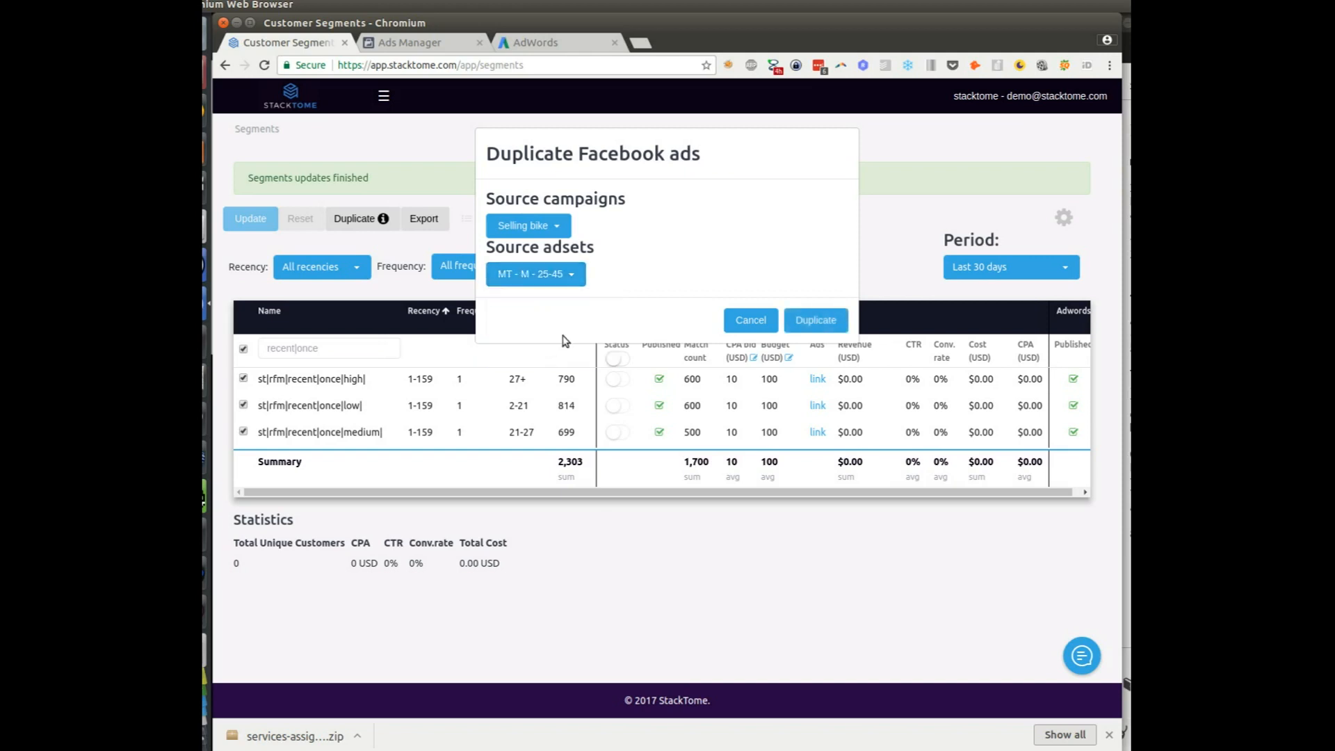
left_click(814, 324)
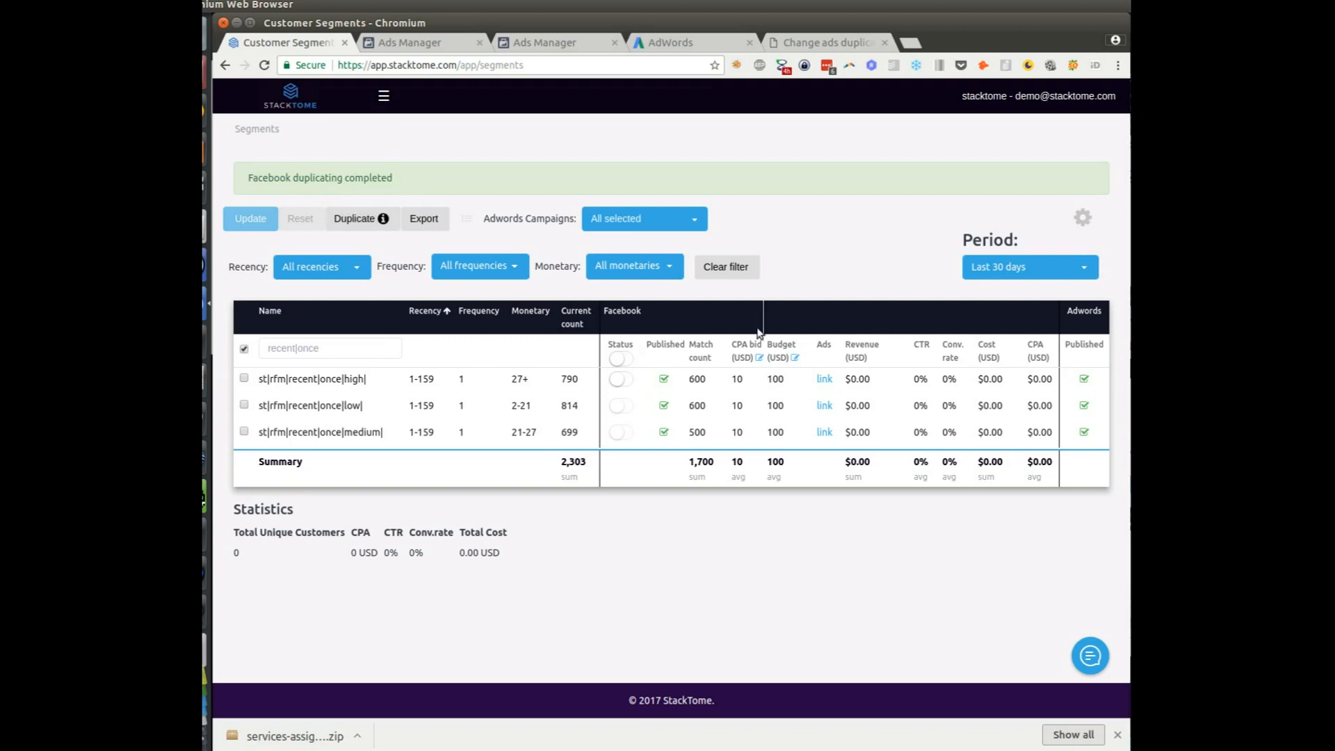
Once duplication completes, open the high segment's ads in Facebook
left_click(823, 379)
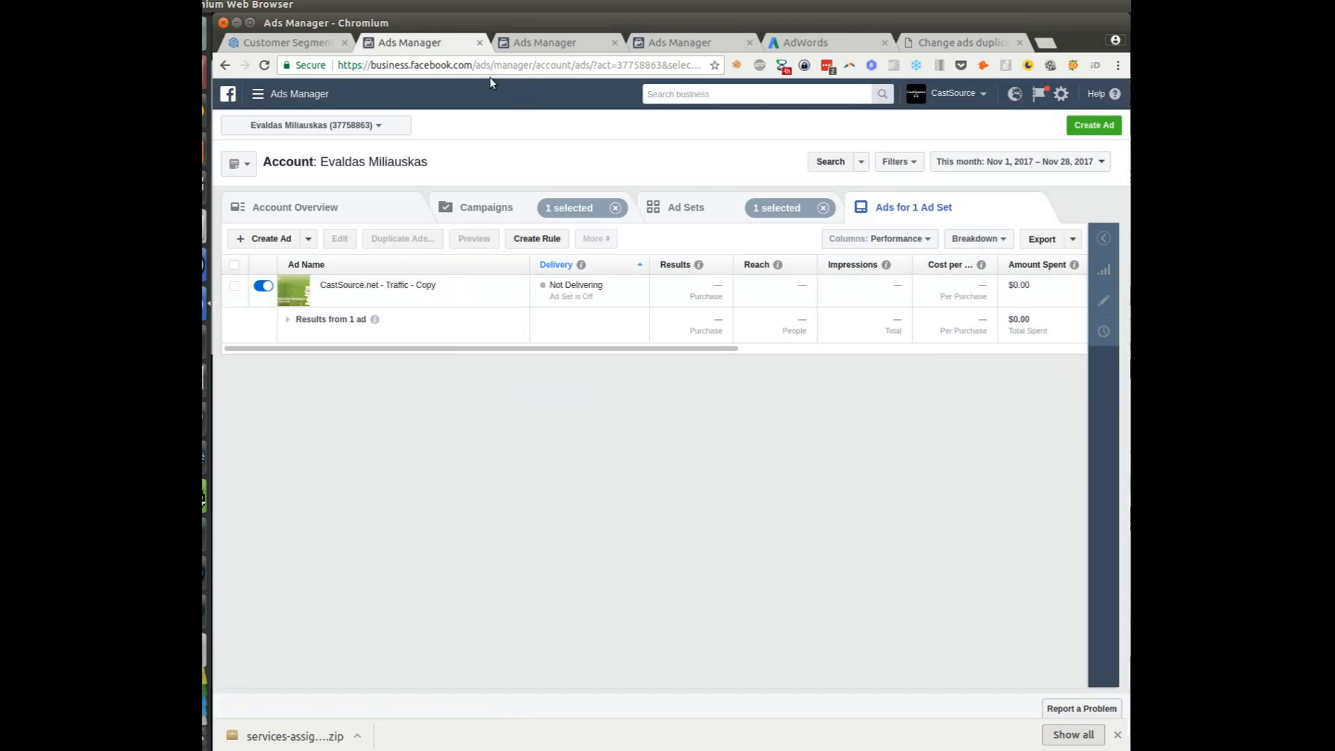
Close the Ads Manager tab after reviewing the copied ad
left_click(479, 43)
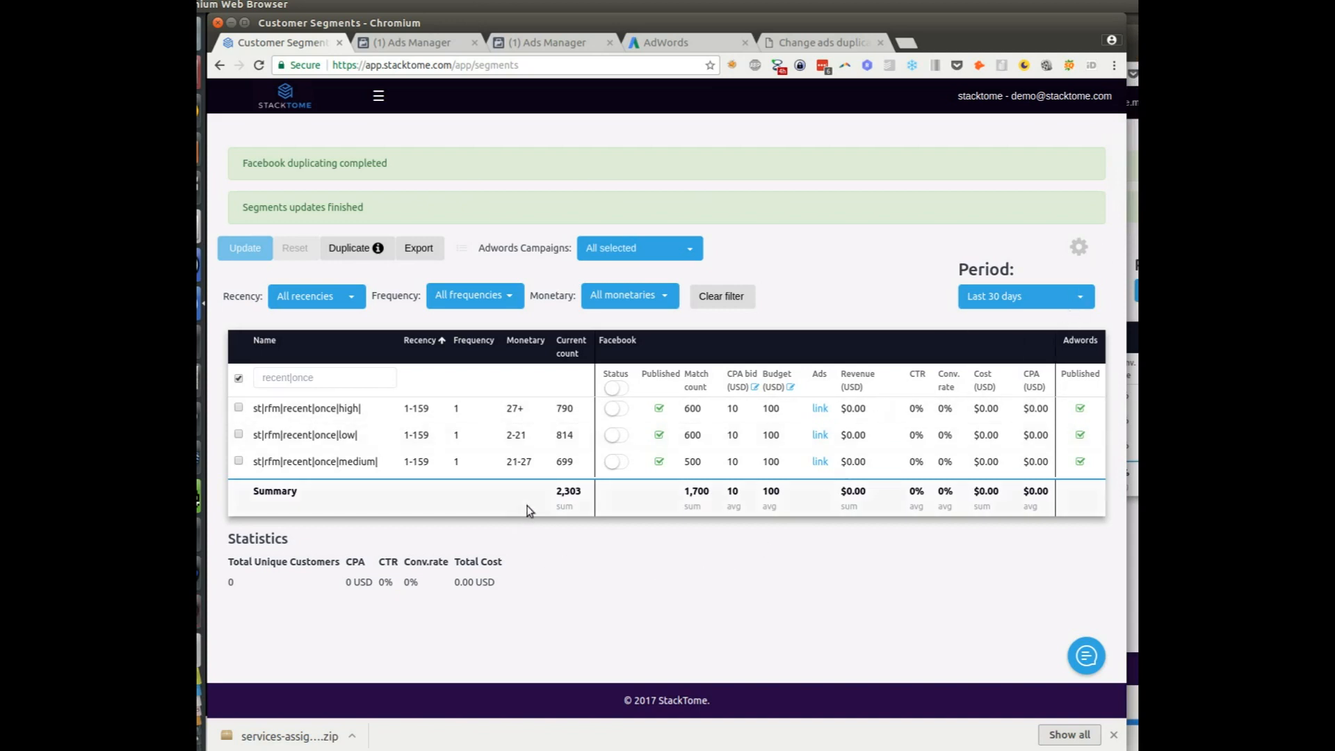
Turn on Facebook ads for the high, low and medium segments and save the update
left_click(616, 408)
left_click(614, 436)
left_click(615, 462)
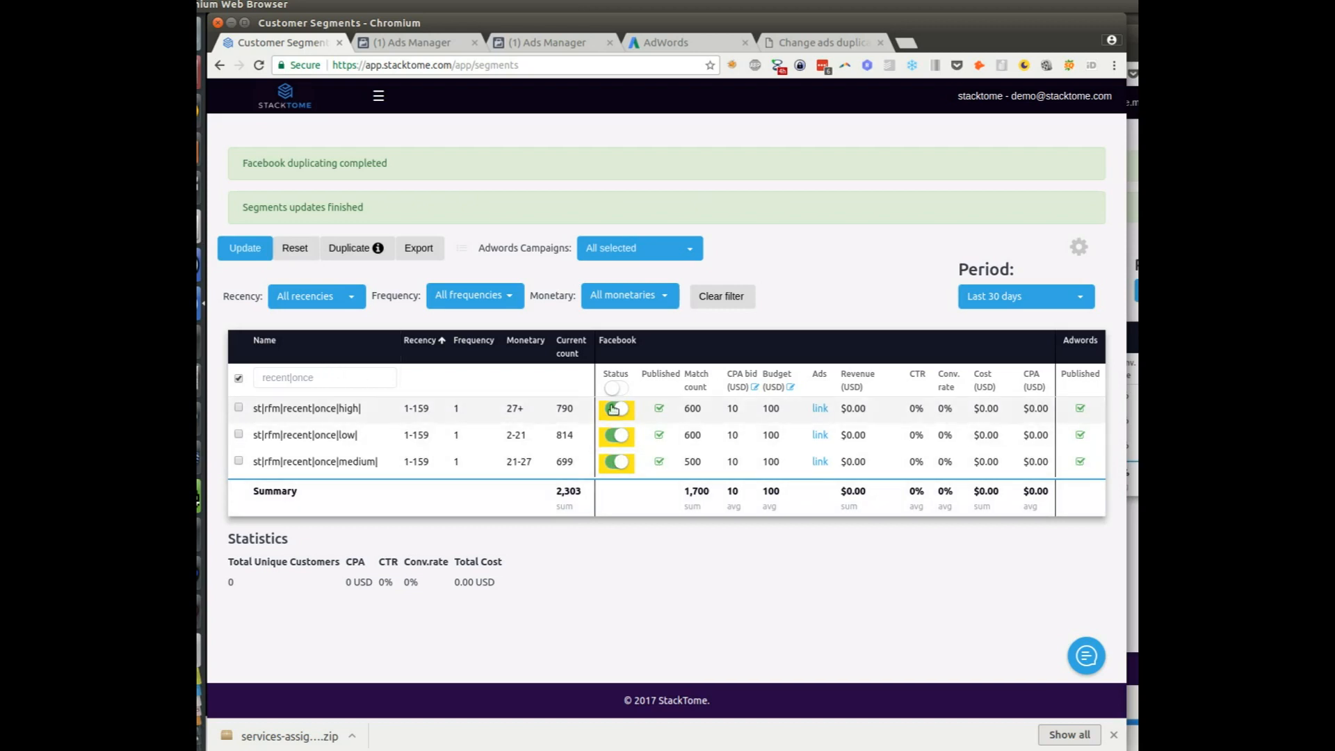
left_click(253, 246)
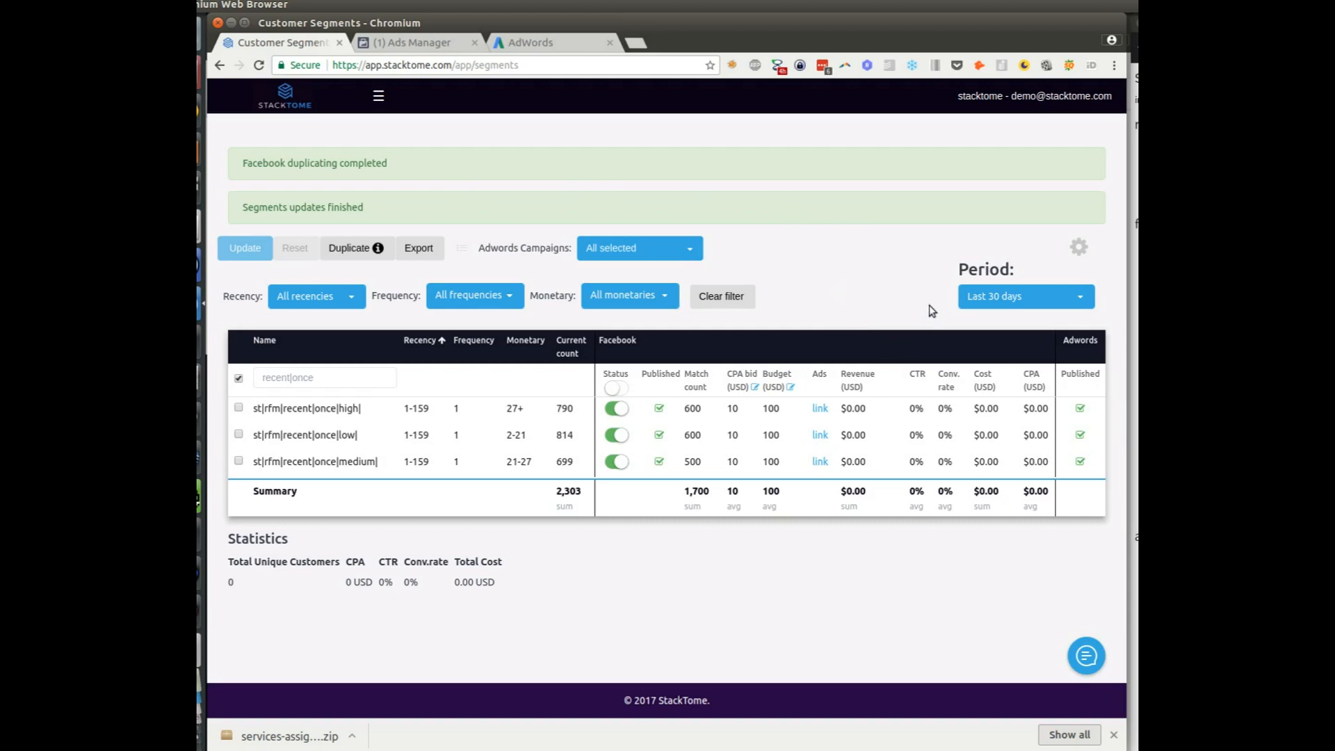
Deselect all Facebook columns and select all Adwords columns in the table settings
left_click(1078, 251)
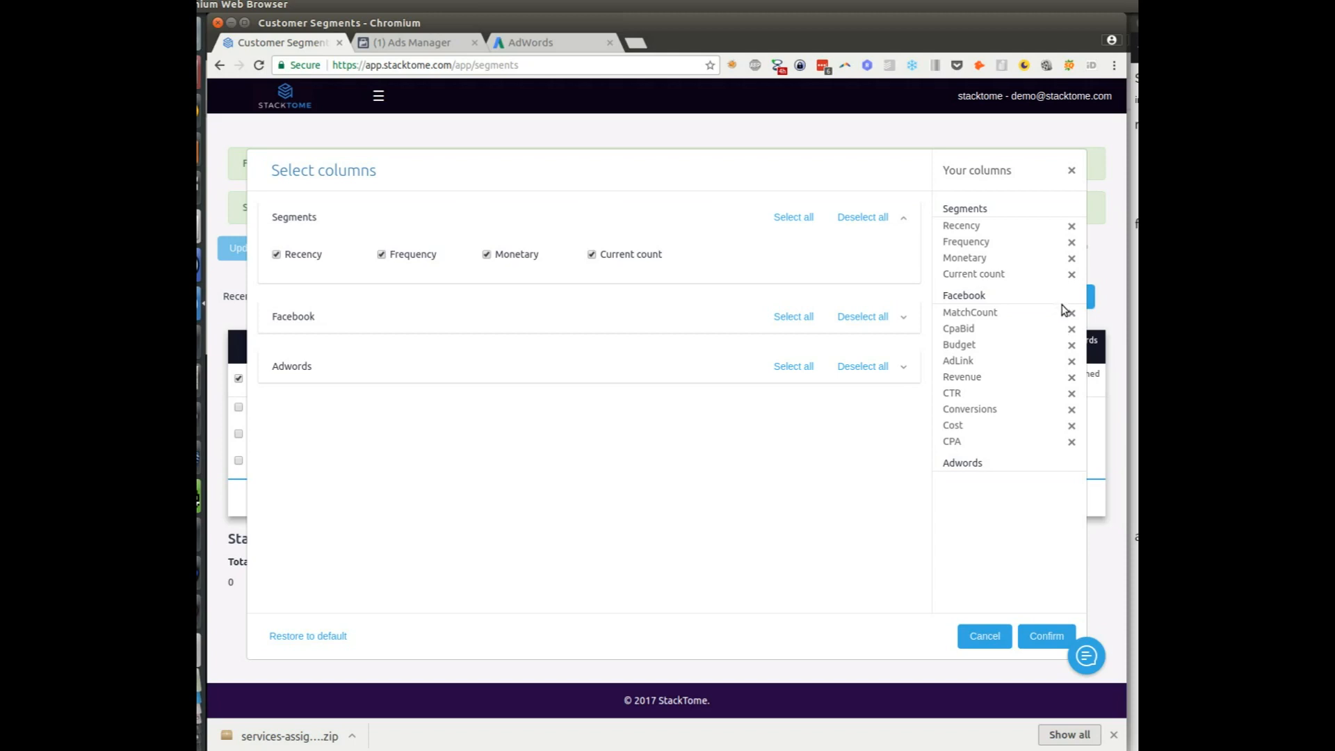
left_click(849, 316)
left_click(800, 367)
left_click(1041, 634)
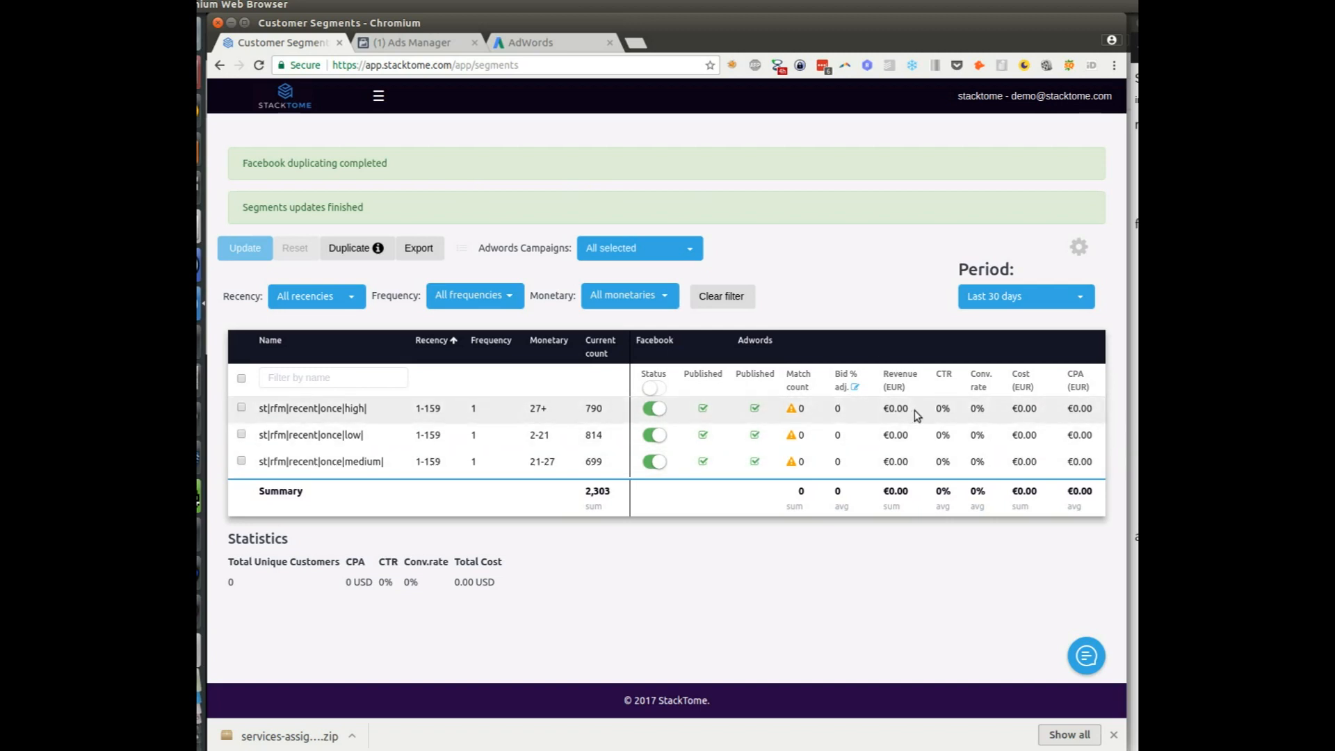
Enter 300 as the bid adjustment for all three recent|once segments
left_click(854, 387)
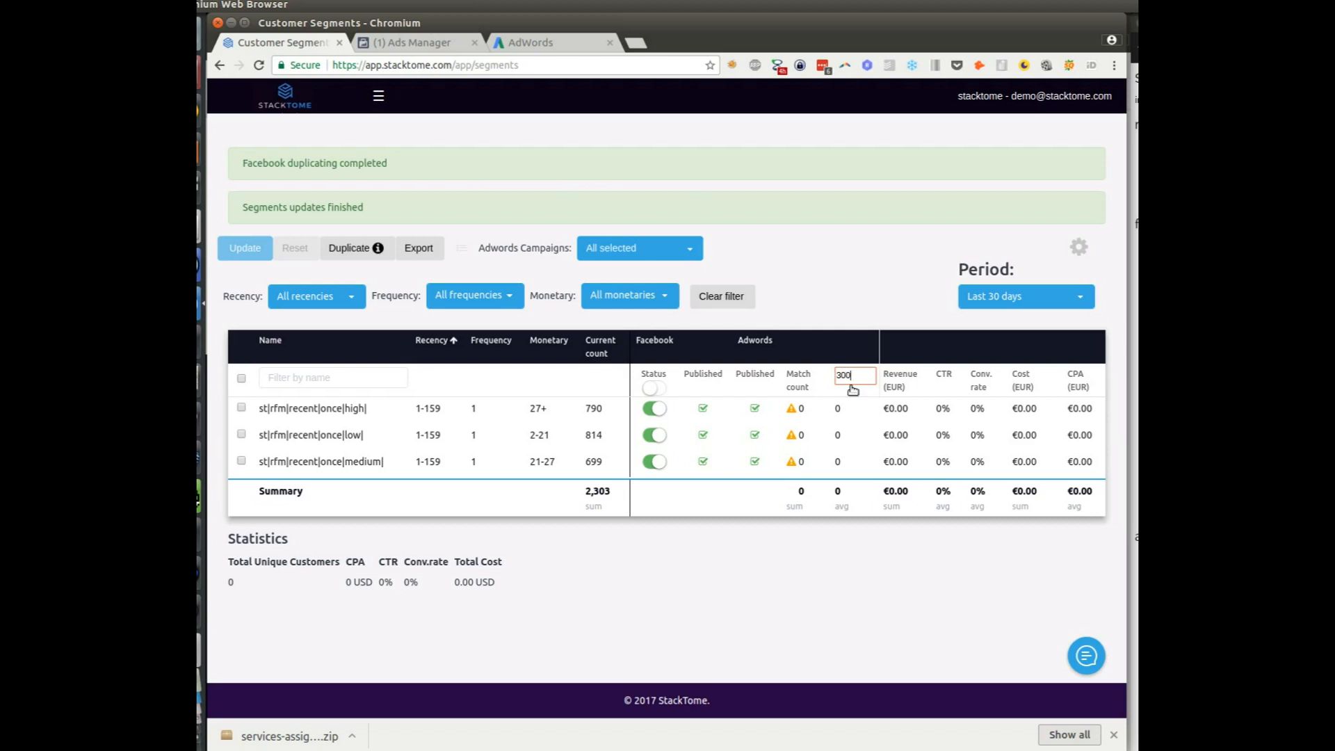
key("Return")
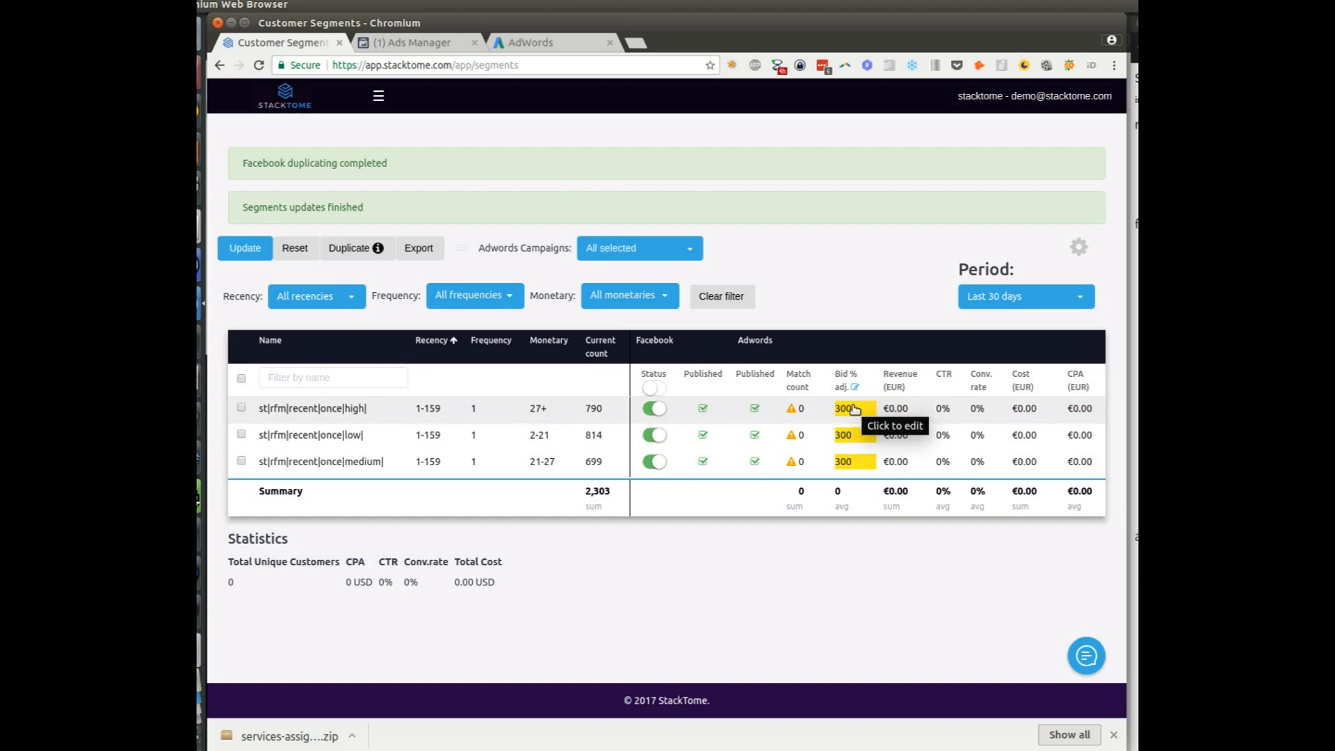
left_click(685, 251)
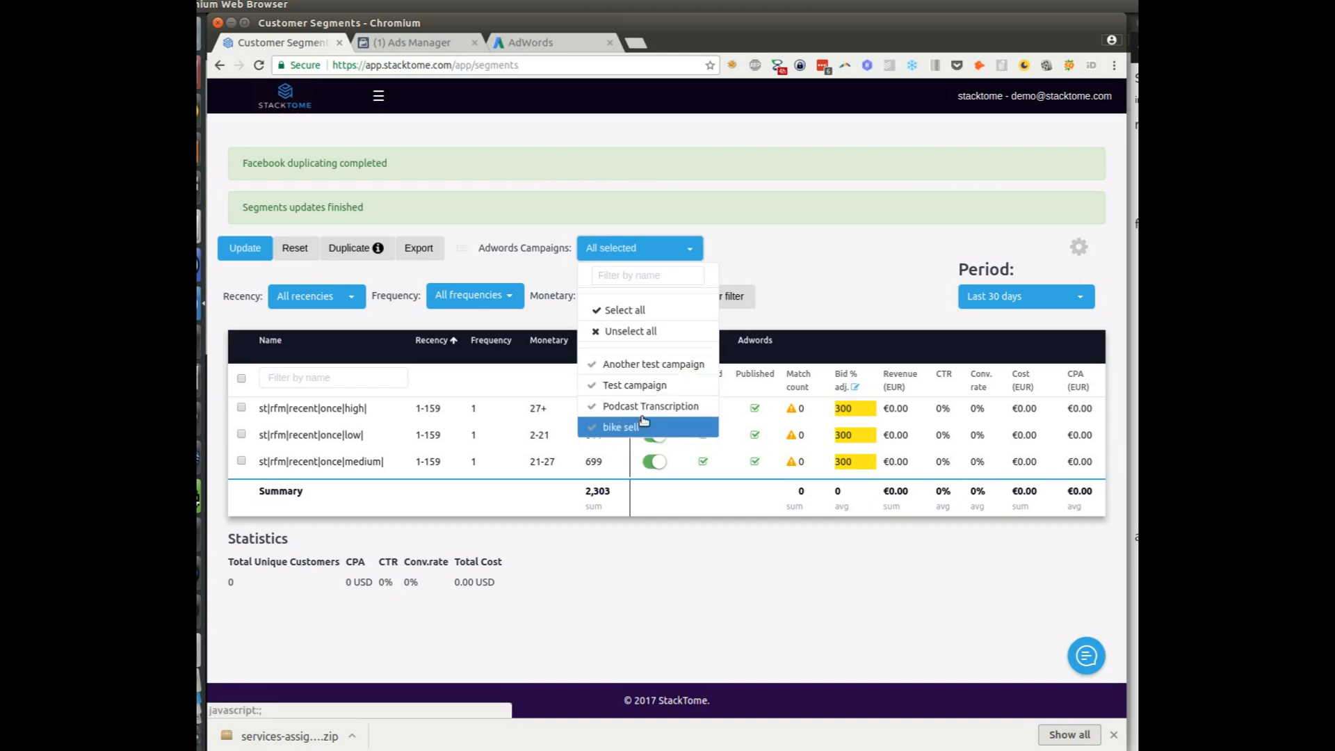
Deselect Another test campaign, Test campaign and bike sell, keeping only Podcast Transcription, and confirm
left_click(642, 368)
left_click(643, 420)
left_click(645, 465)
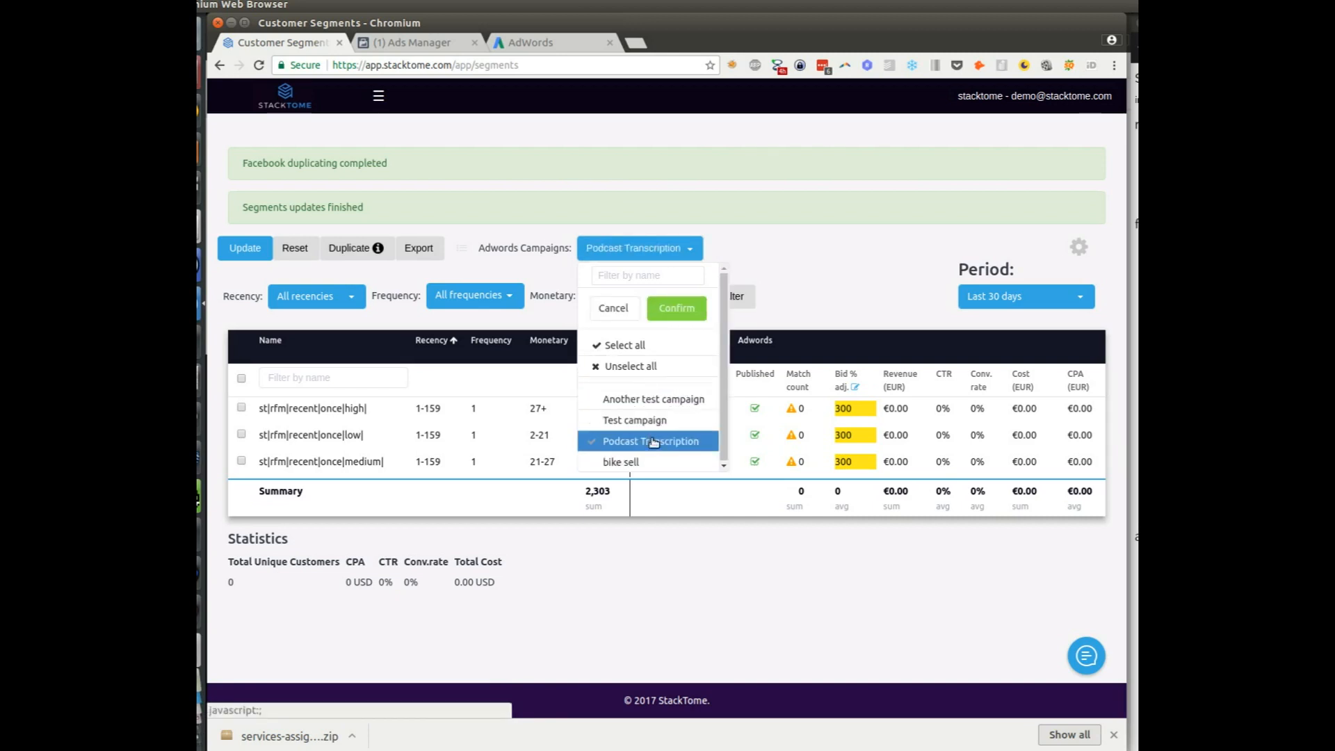
left_click(676, 310)
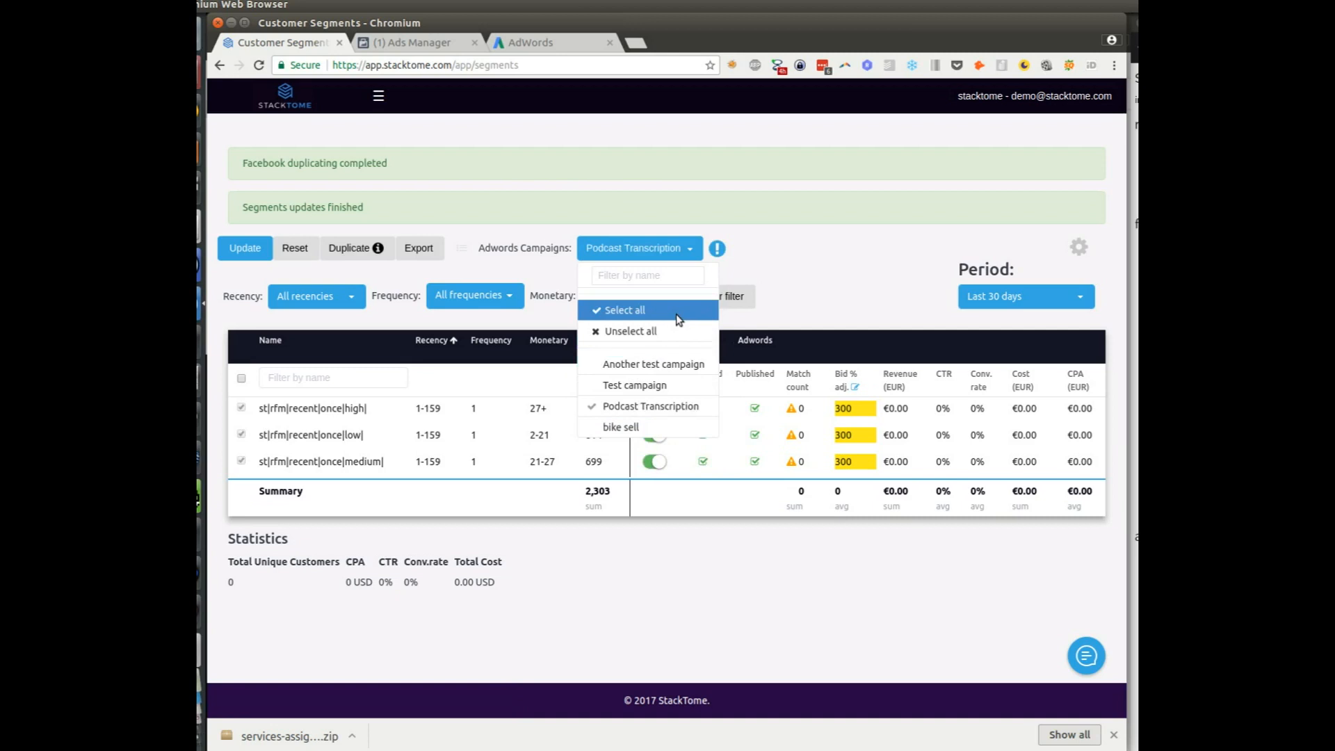
left_click(736, 268)
mouse_move(717, 250)
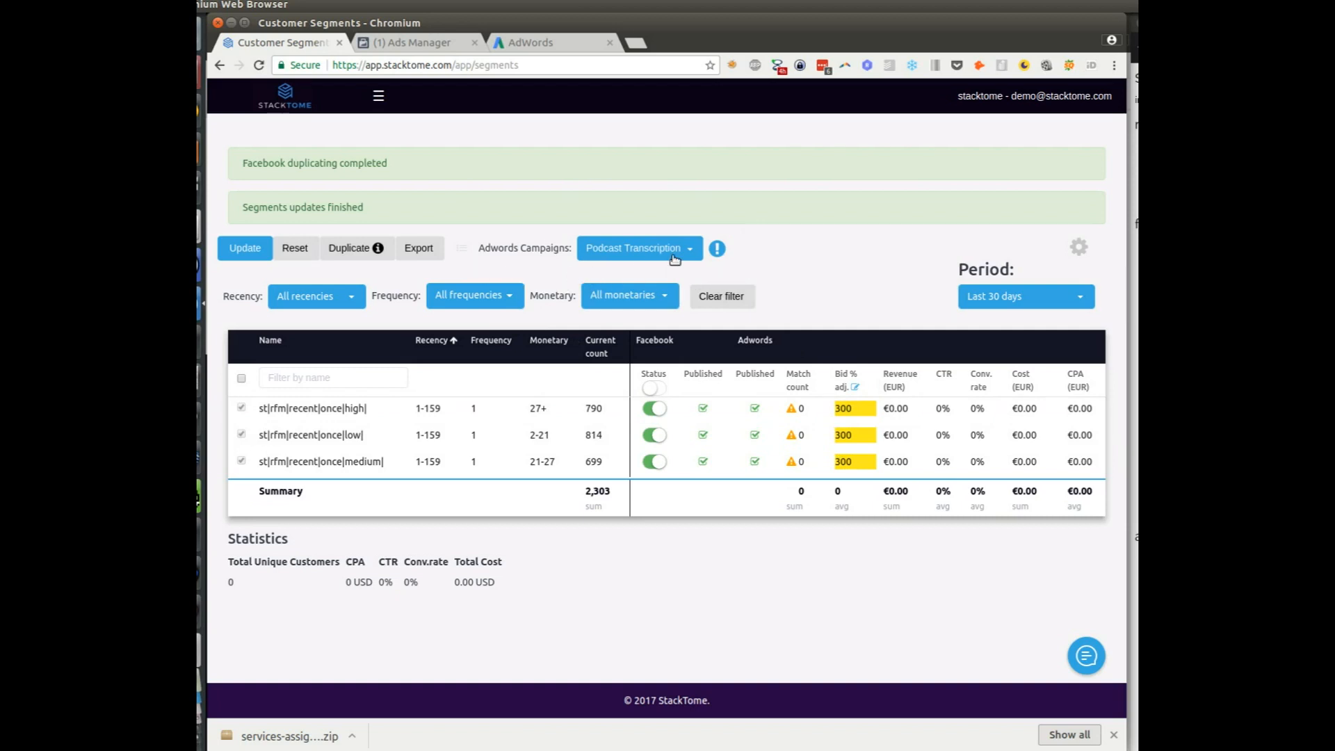
Save the Podcast Transcription assignment and 300 bid adjustment to the segments
left_click(243, 246)
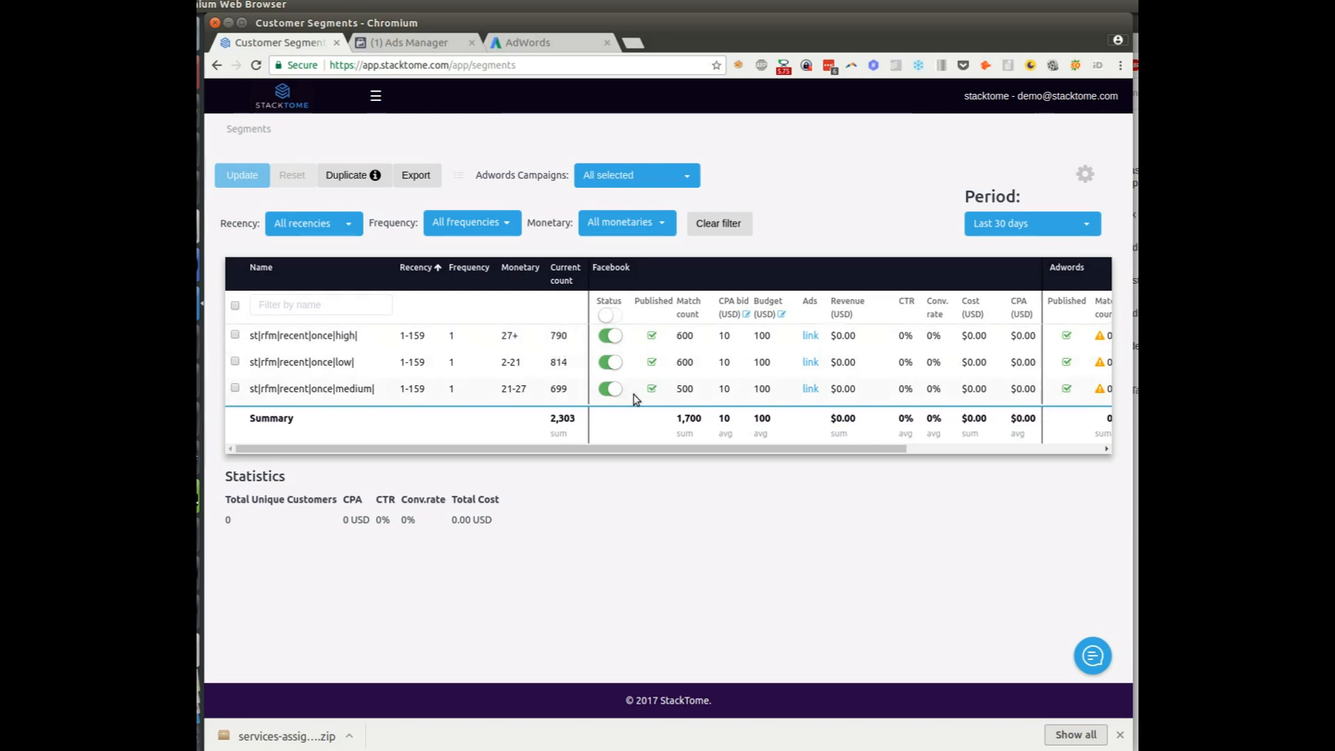
Drag across the segments table to review its Facebook and AdWords columns after duplication completes
left_click_drag(632, 448, 865, 459)
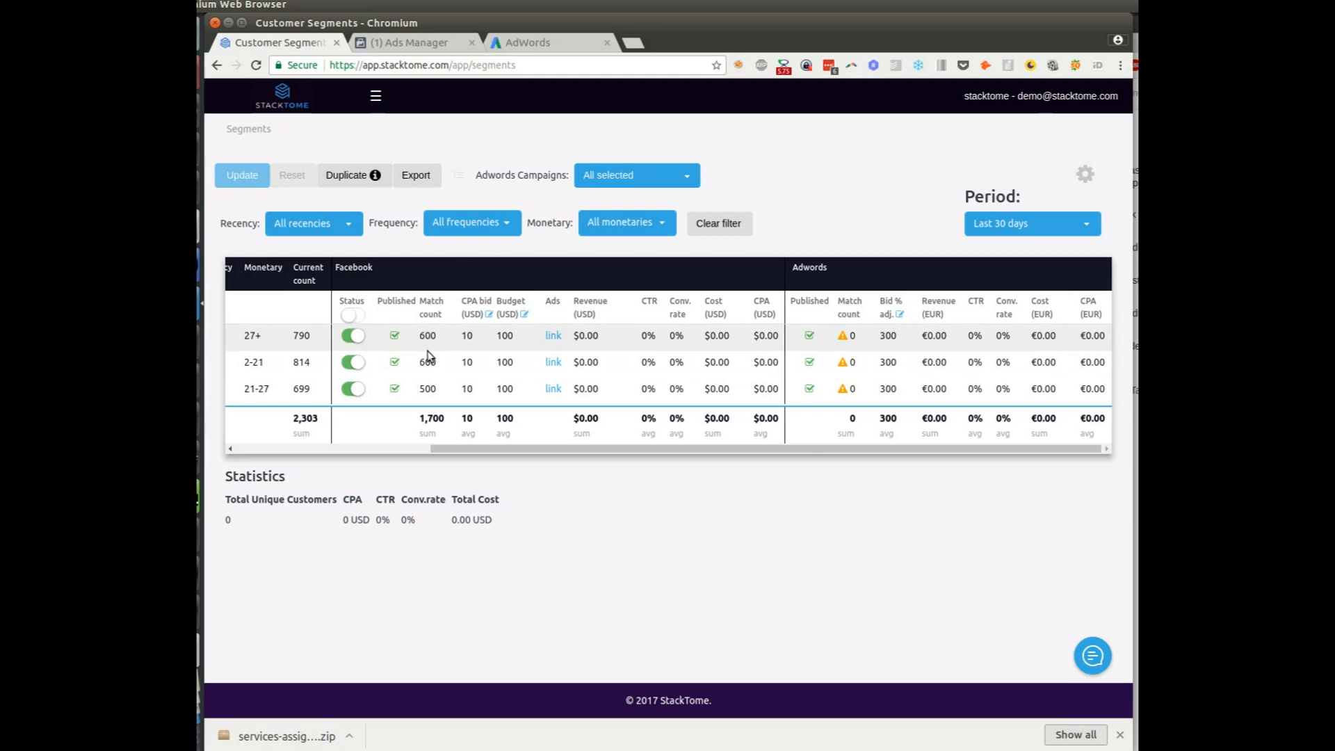
left_click_drag(459, 450, 364, 449)
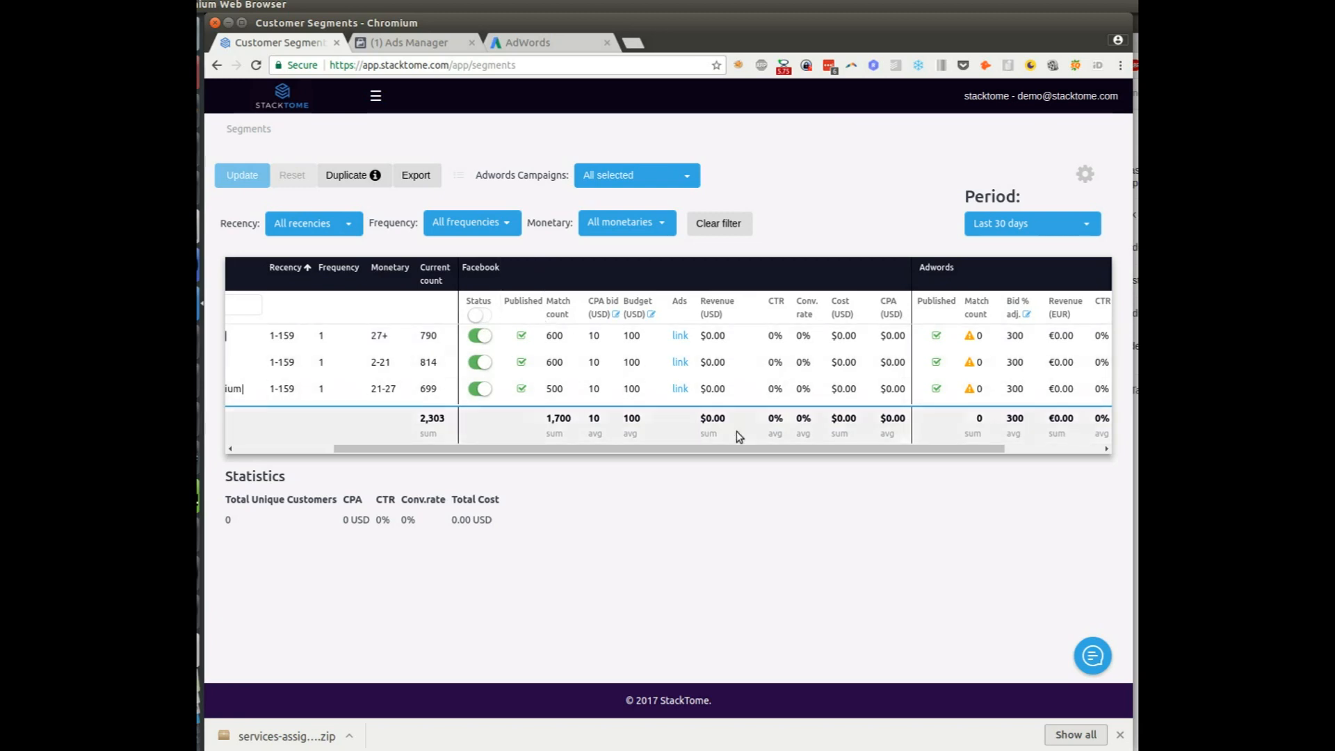
left_click_drag(792, 450, 871, 453)
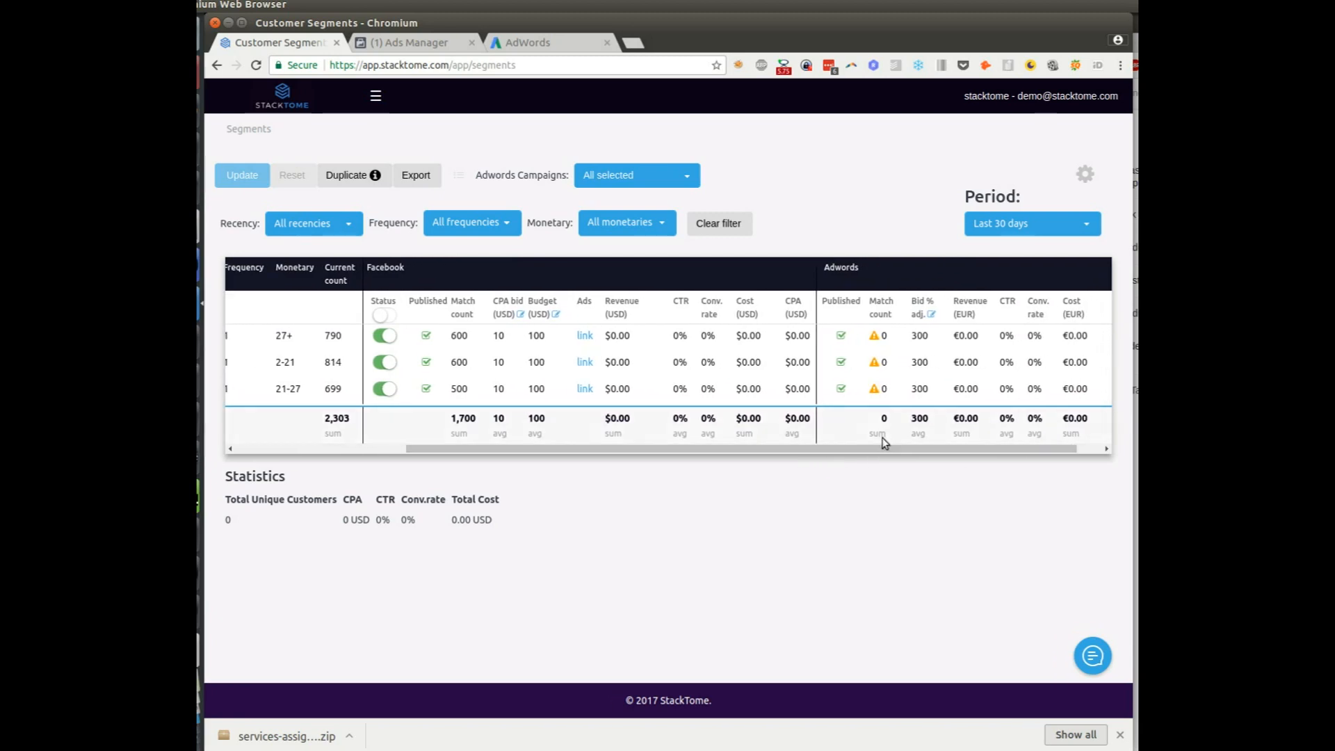